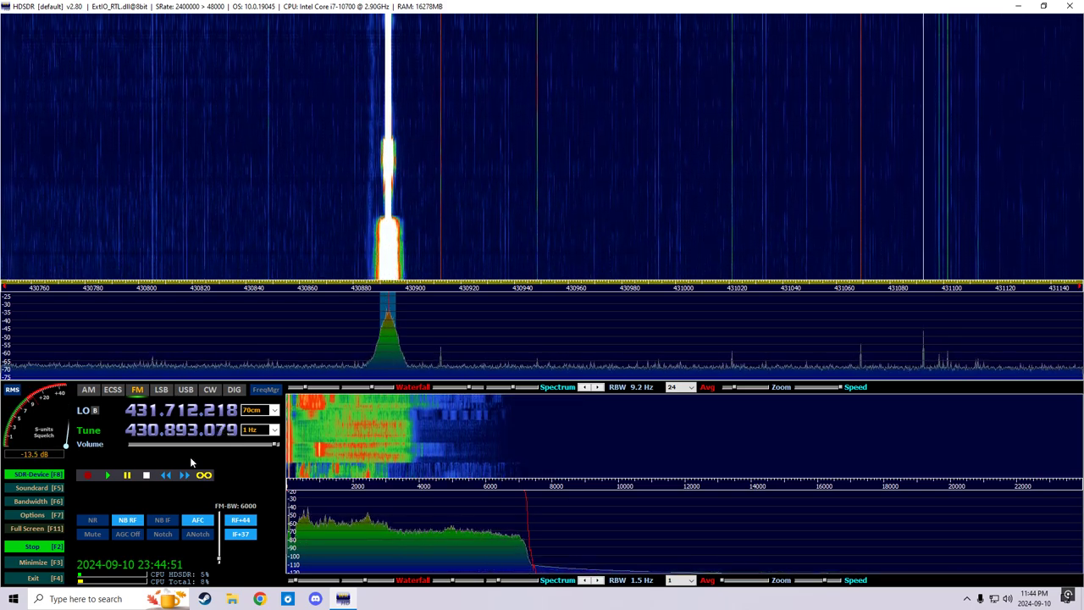
Step: Widen the audio filter cutoff to about 7,900 Hz and narrow it to about 4,800 Hz
drag(530, 526, 547, 529)
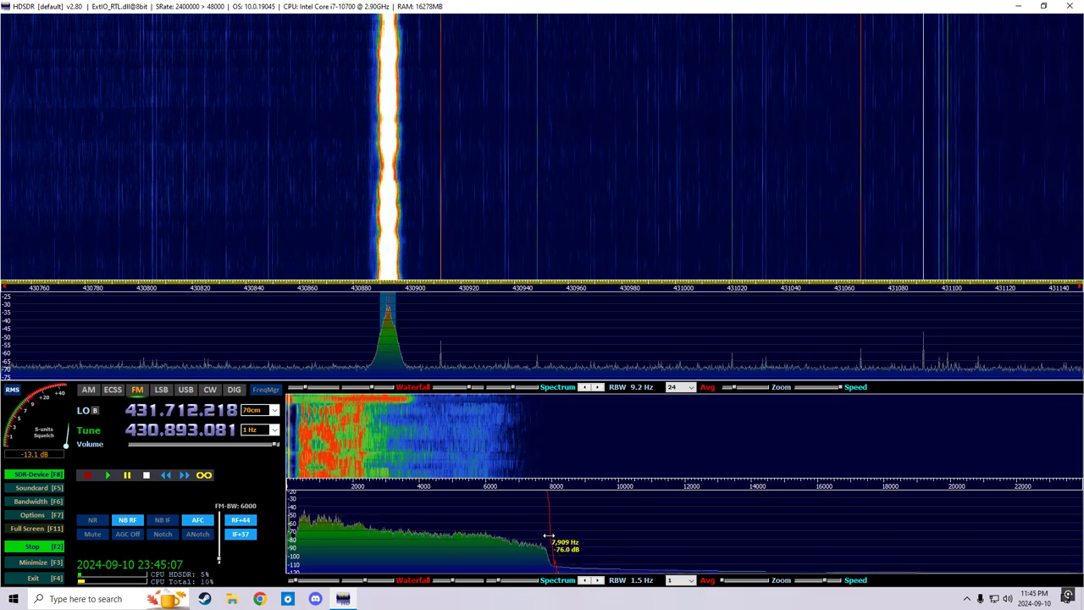
drag(549, 535, 450, 540)
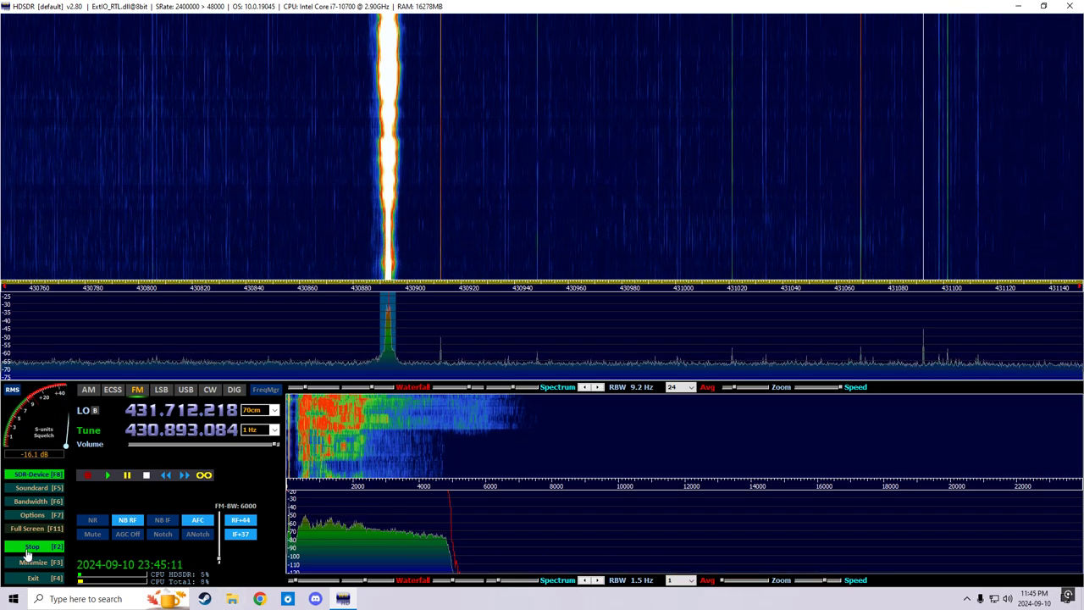
Step: Stop and restart the receiver, and mute its audio output
click(26, 548)
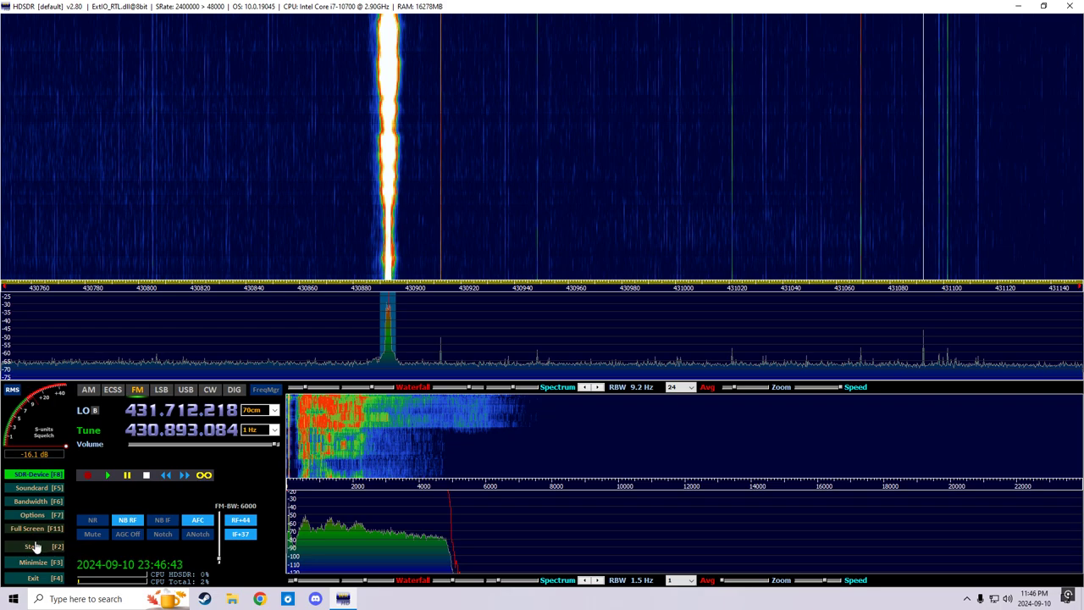
click(34, 548)
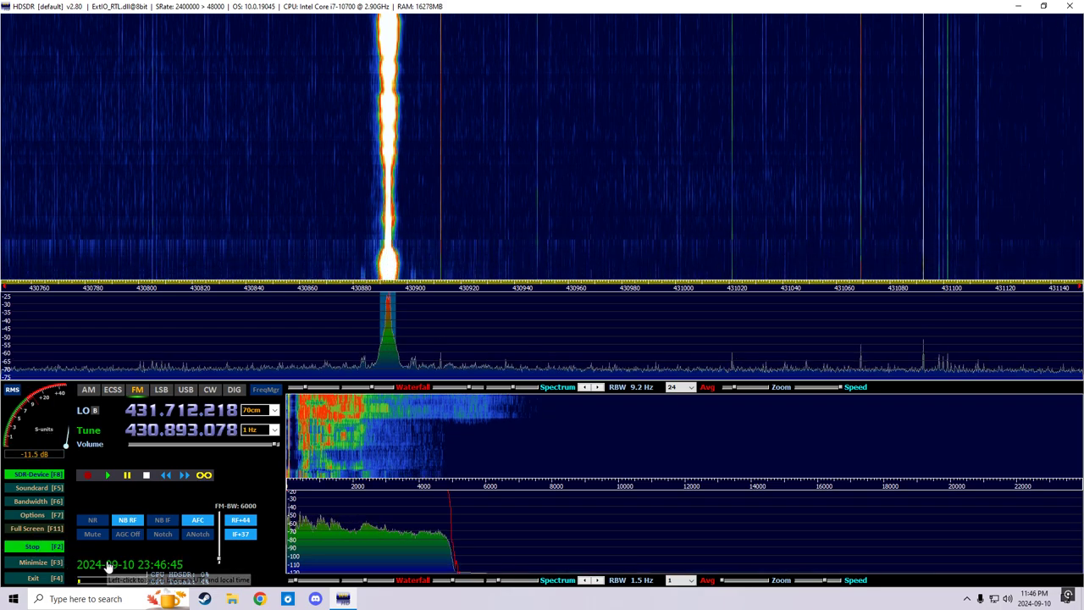
click(91, 534)
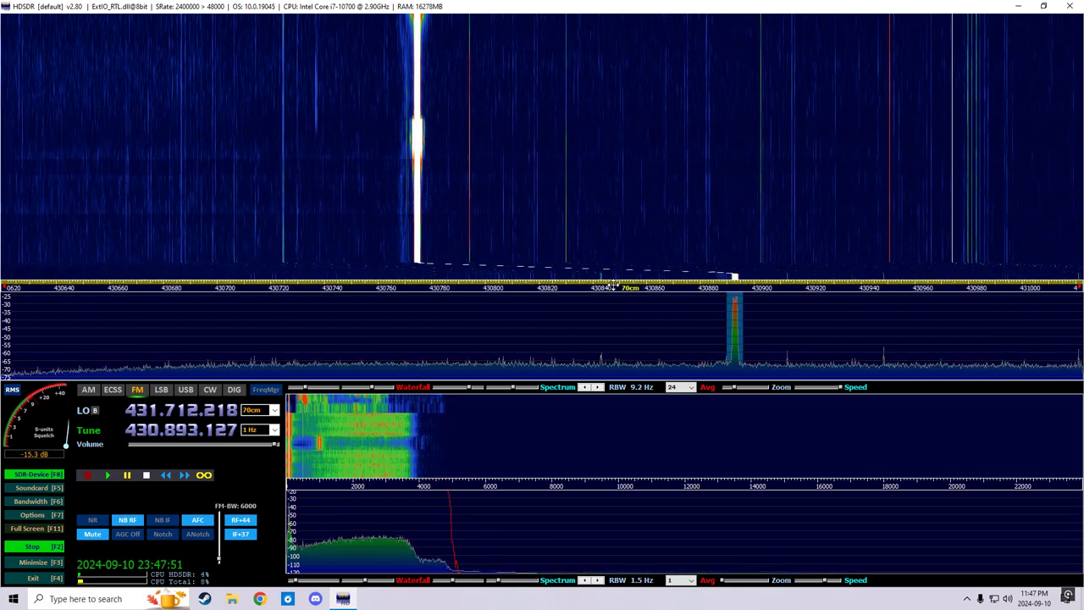
Step: Shift the LO frequency to 430.933.900 and retune to the strong signal near 430.893 MHz
drag(264, 292, 441, 289)
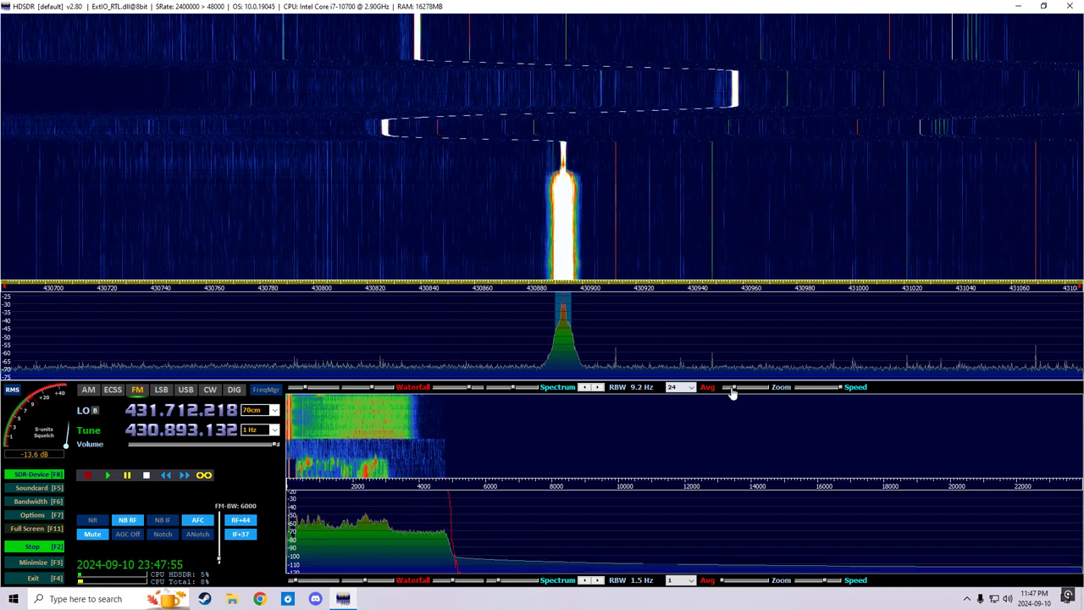
drag(733, 391, 721, 391)
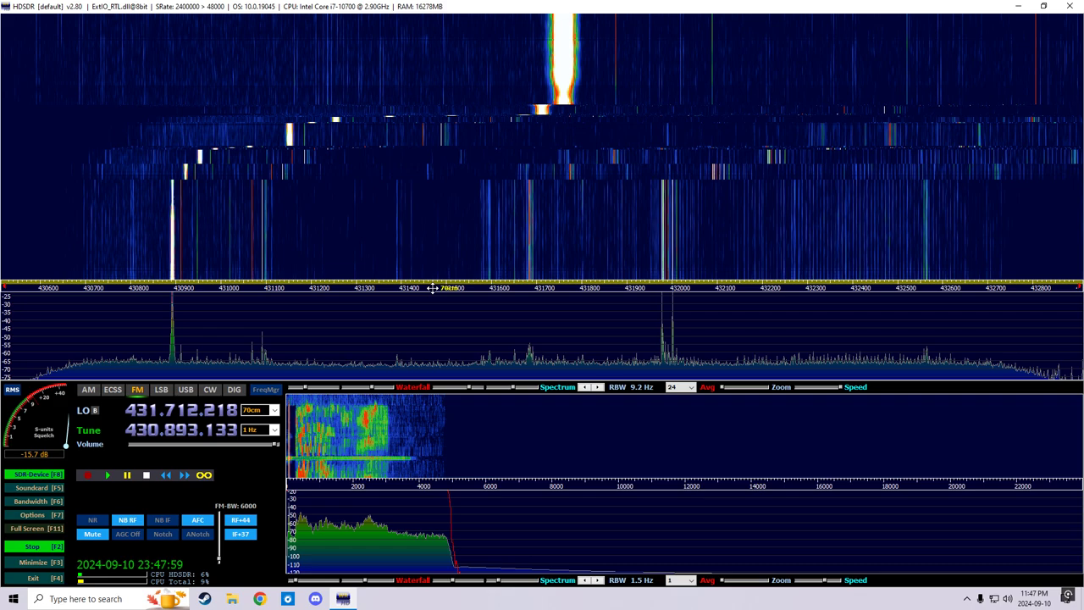
drag(431, 288, 781, 274)
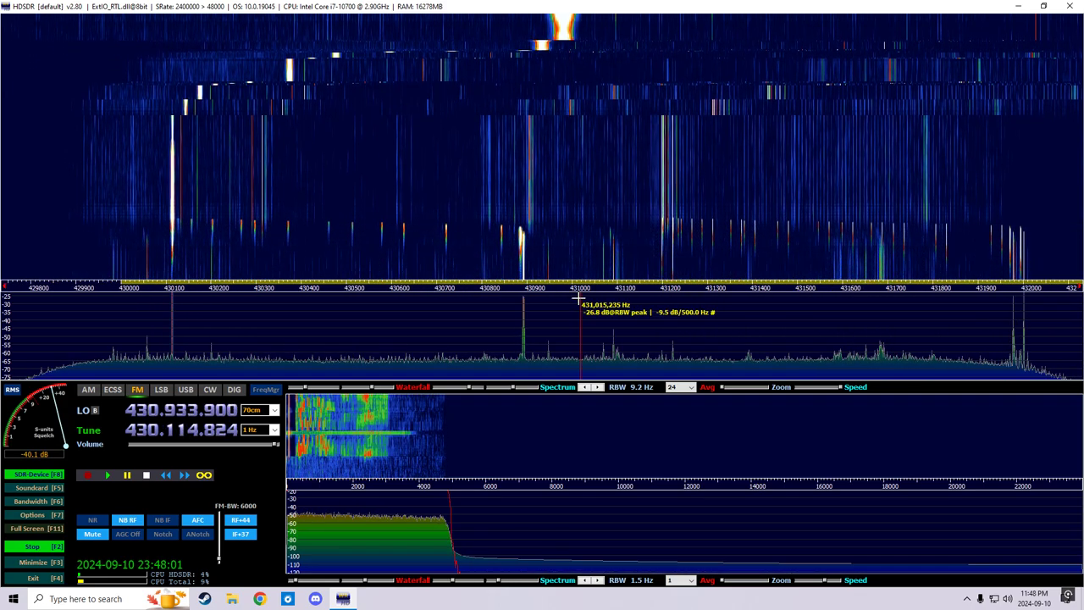
click(530, 298)
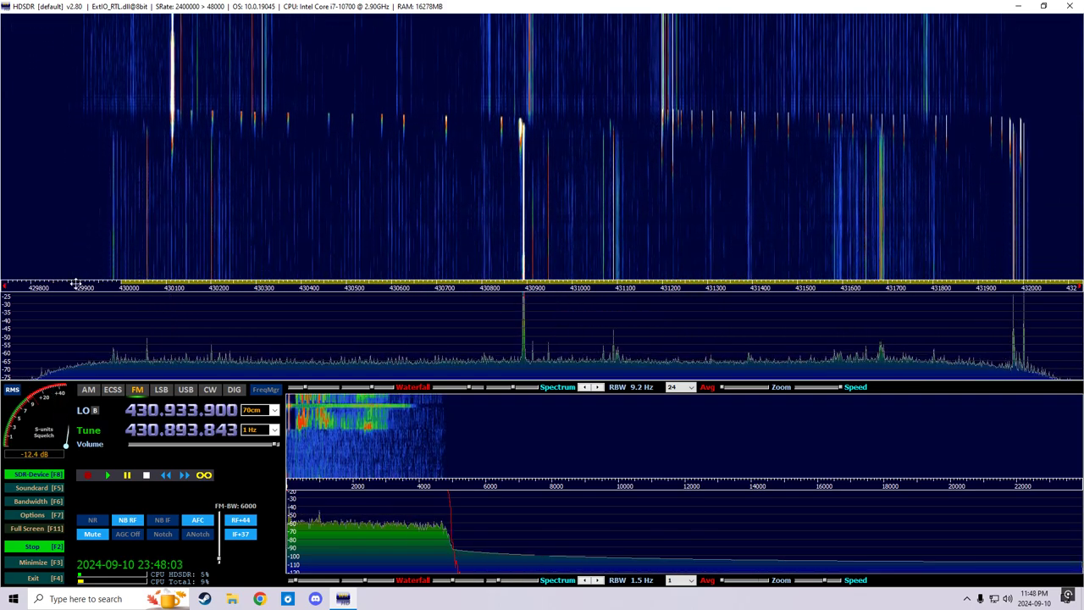
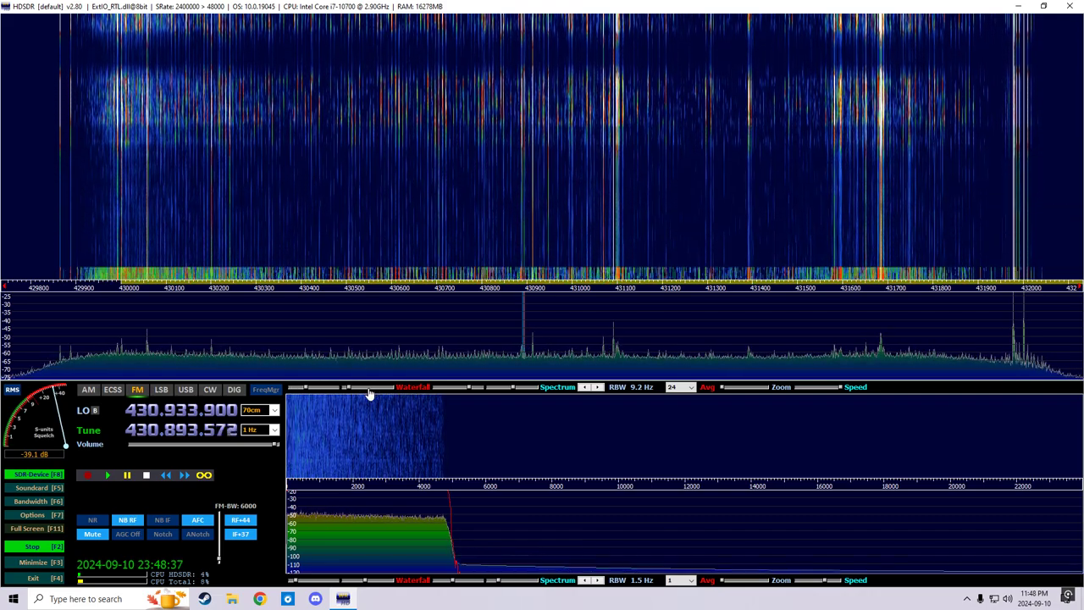
Step: Adjust the RF waterfall's brightness and contrast, finishing with a dark background behind the signal lines
drag(378, 389, 347, 396)
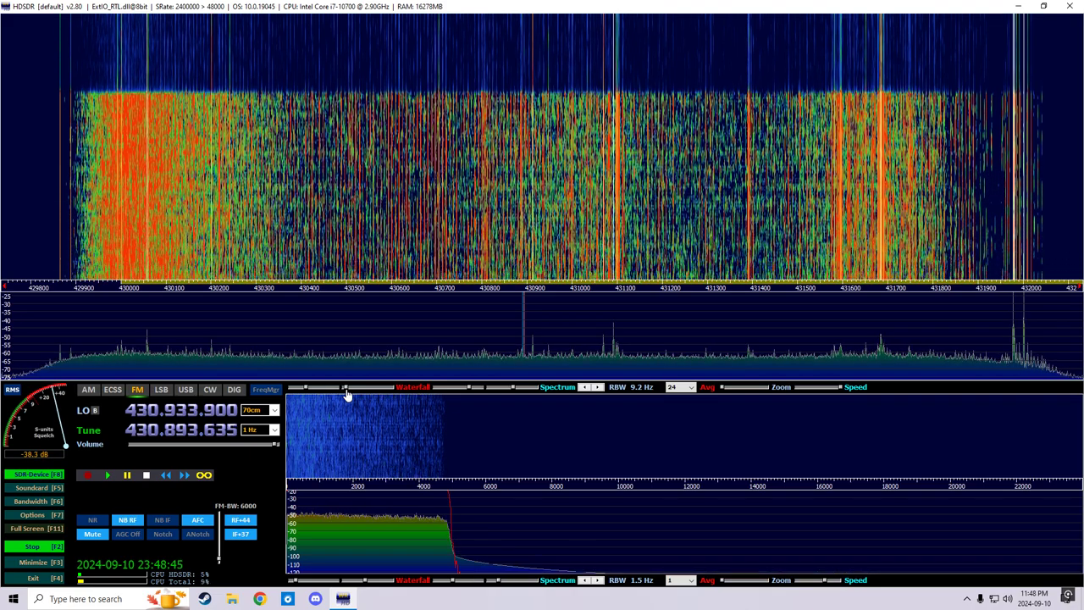
drag(347, 395, 375, 400)
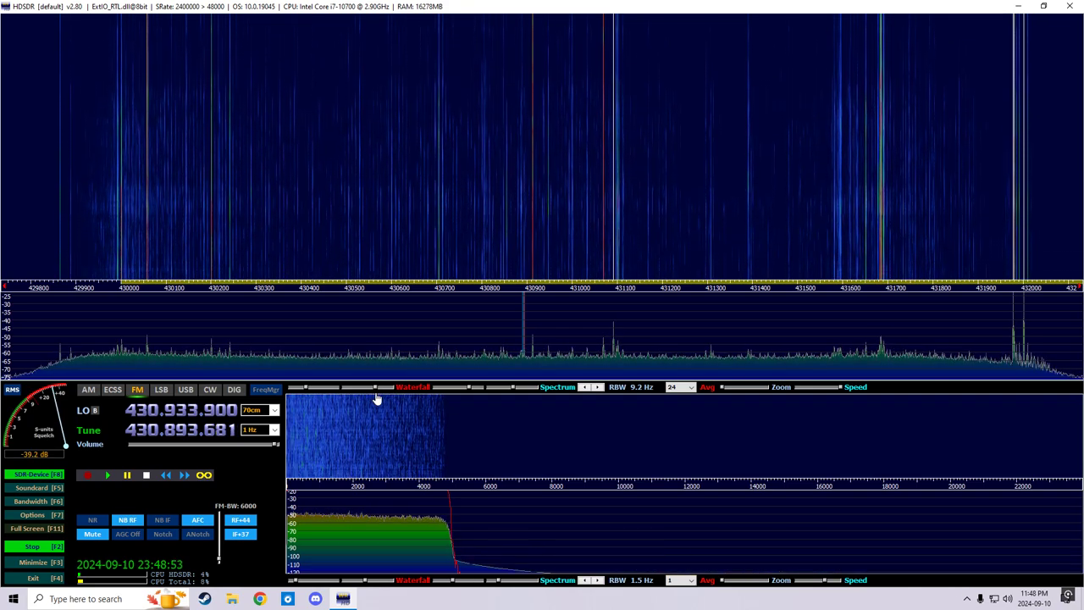
mouse_move(310, 392)
mouse_down()
mouse_move(320, 393)
mouse_move(307, 394)
mouse_up()
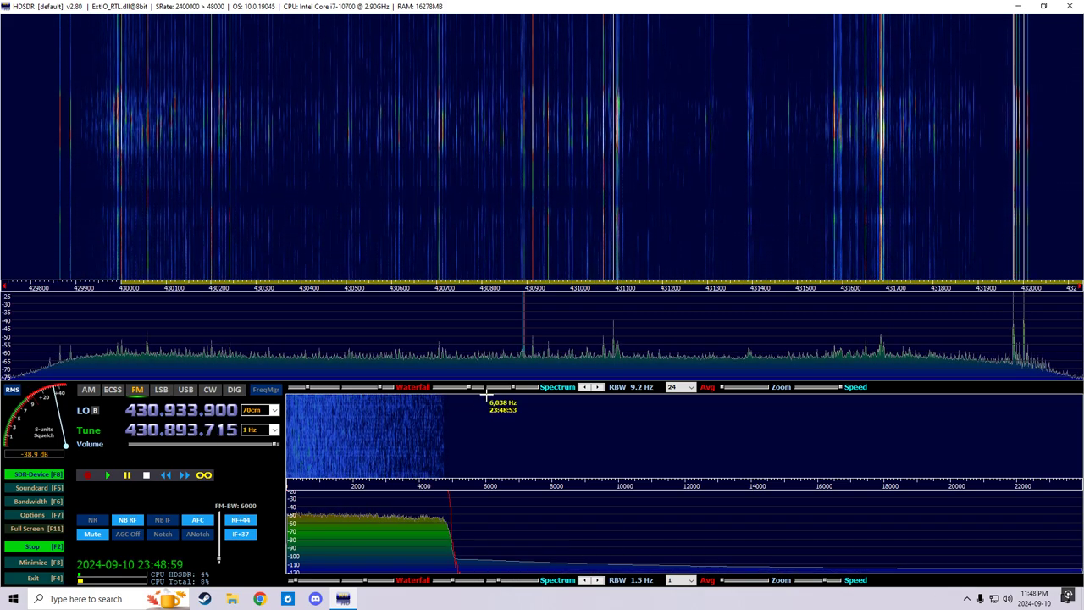
Step: Adjust the RF spectrum's amplitude scale through a wide range, ending with about -61 to -33 dB
drag(468, 392, 436, 392)
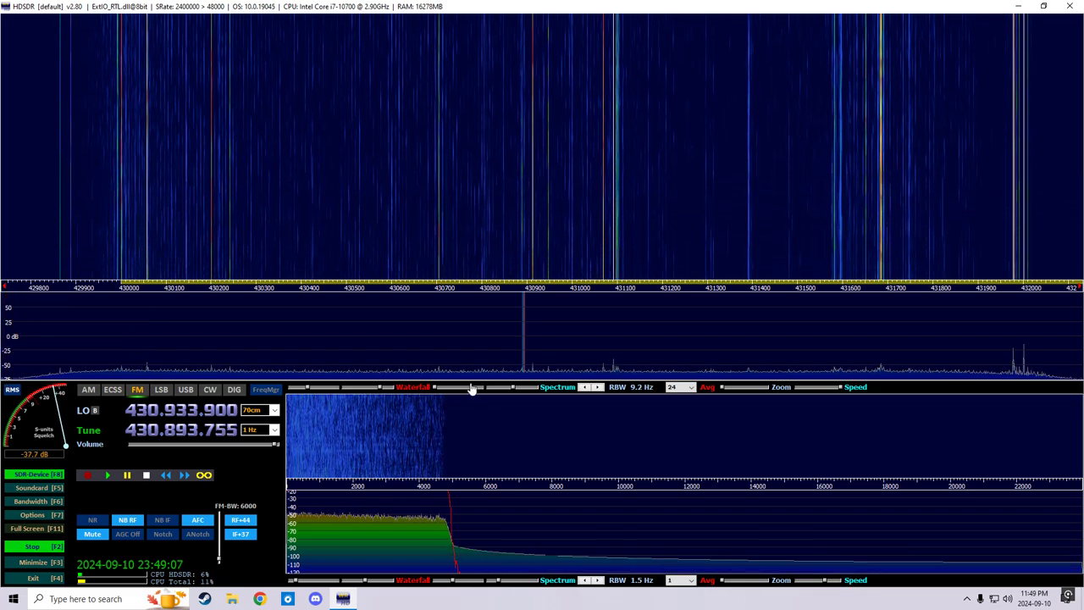
mouse_move(436, 390)
mouse_down()
mouse_move(476, 393)
mouse_move(452, 399)
mouse_up()
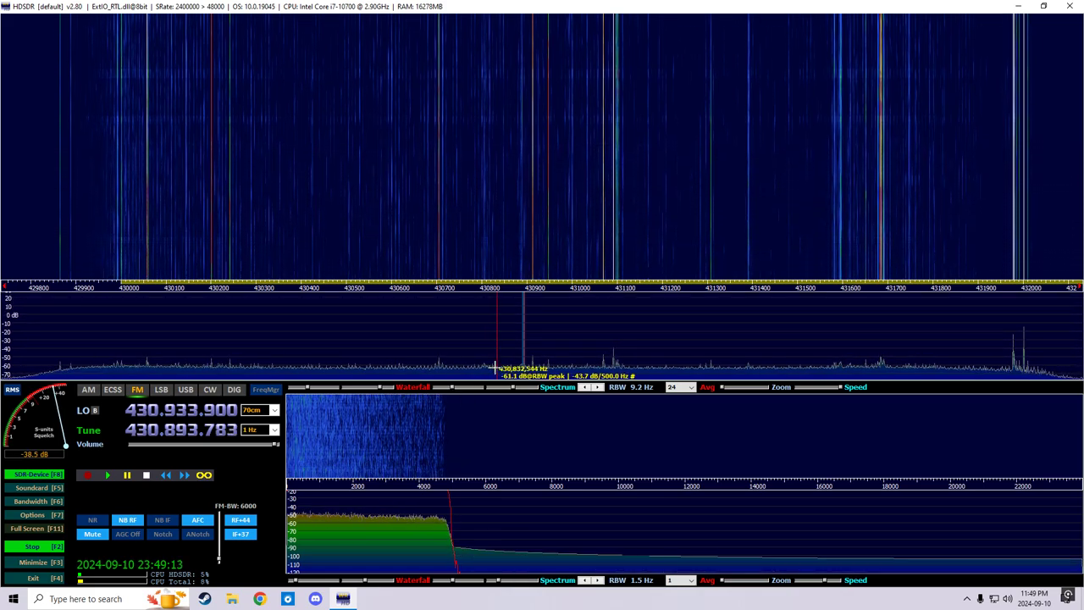
drag(452, 394, 479, 390)
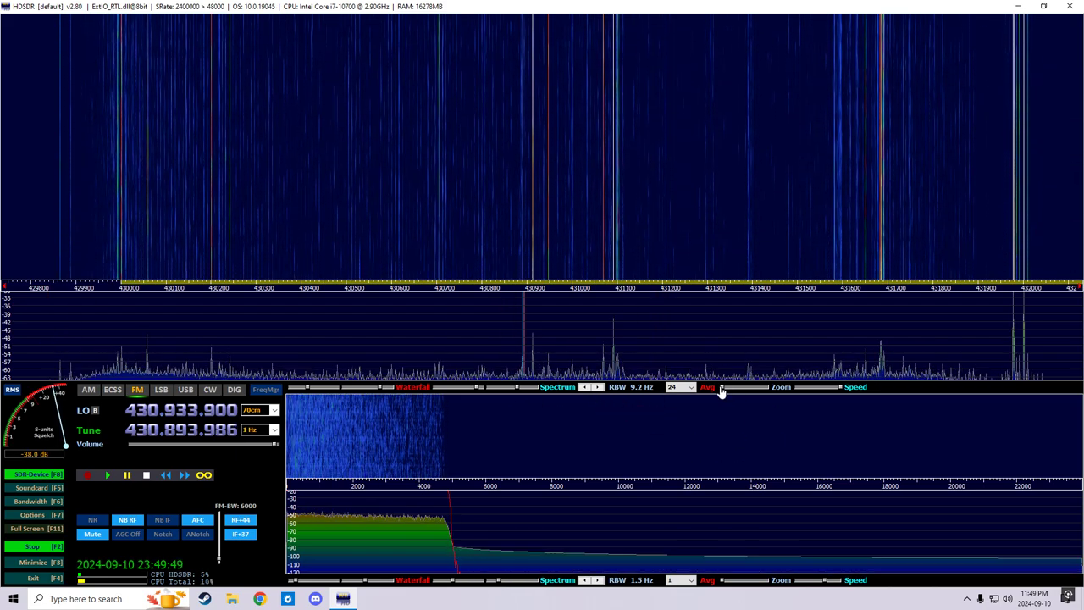
Step: Tune to the narrow signal near 431.092 MHz and shift the RF spectrum's level range to about -69 to -39 dB
mouse_move(721, 388)
mouse_down()
mouse_move(750, 390)
mouse_move(728, 394)
mouse_up()
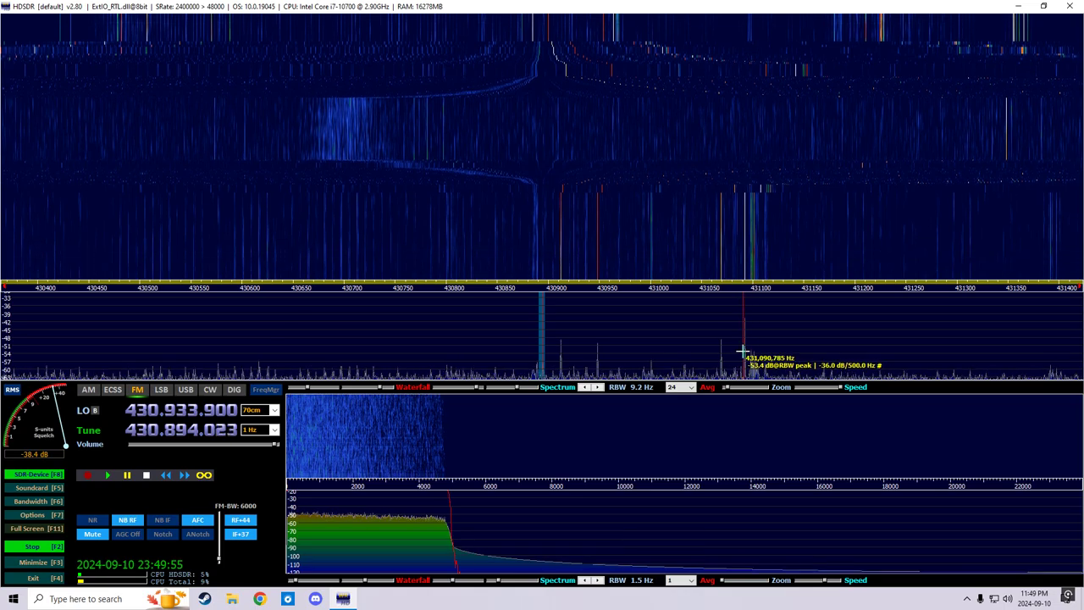
click(743, 358)
drag(726, 389, 748, 388)
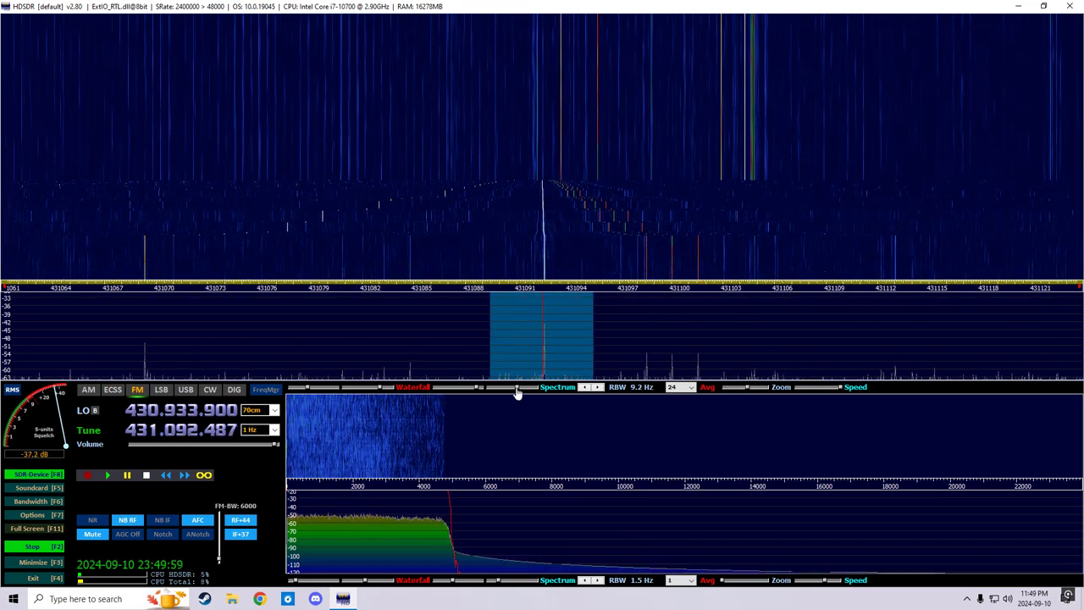
drag(520, 391, 515, 389)
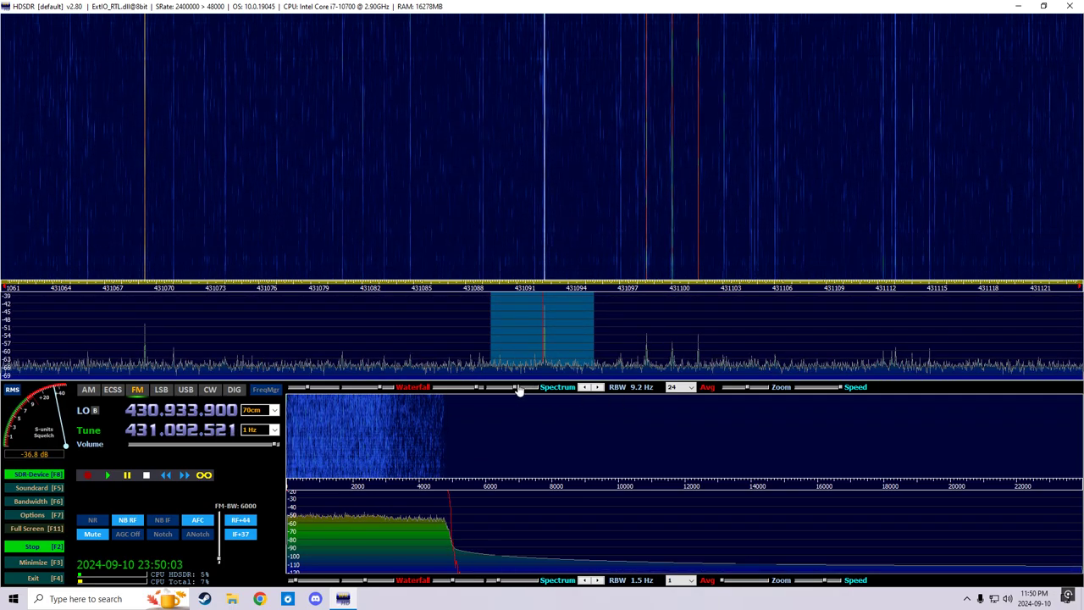
drag(755, 386, 762, 387)
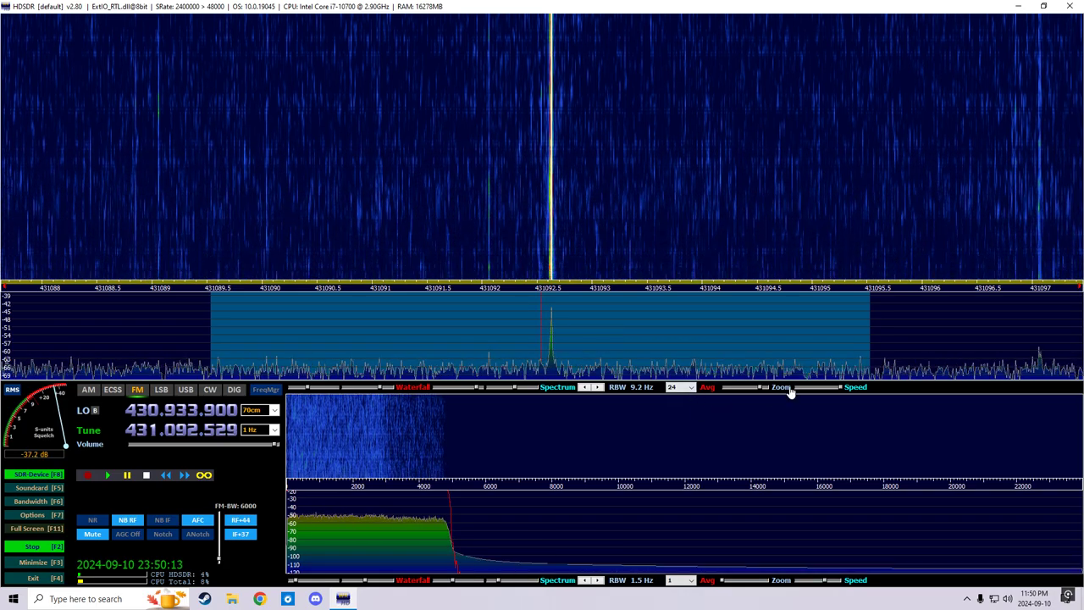
Step: Try a slower RF waterfall speed, restore the fastest speed, and show the full received spectrum width
drag(839, 388, 814, 389)
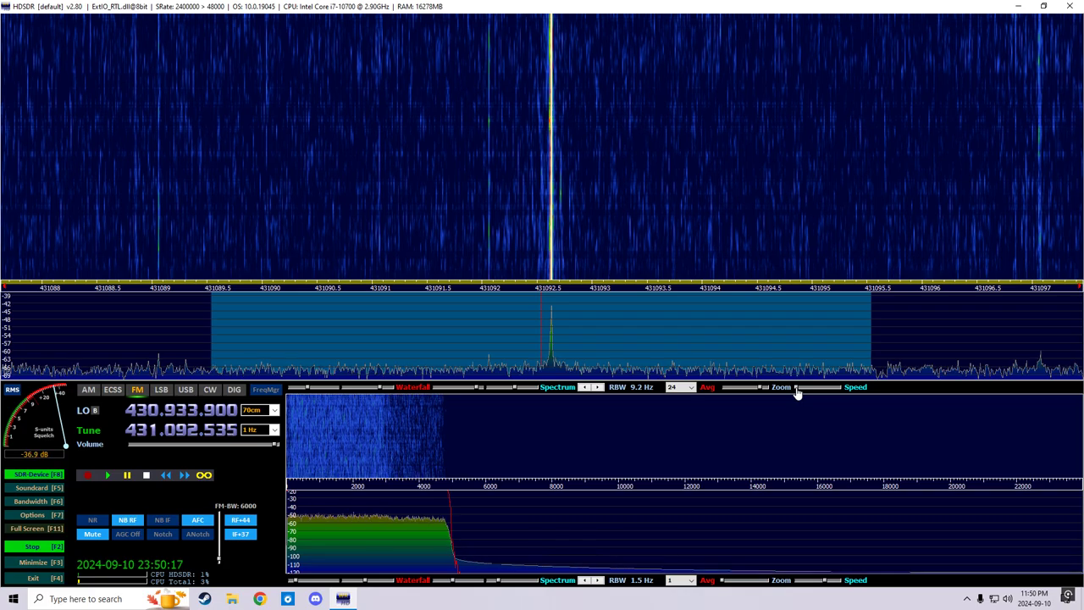
drag(832, 390, 841, 389)
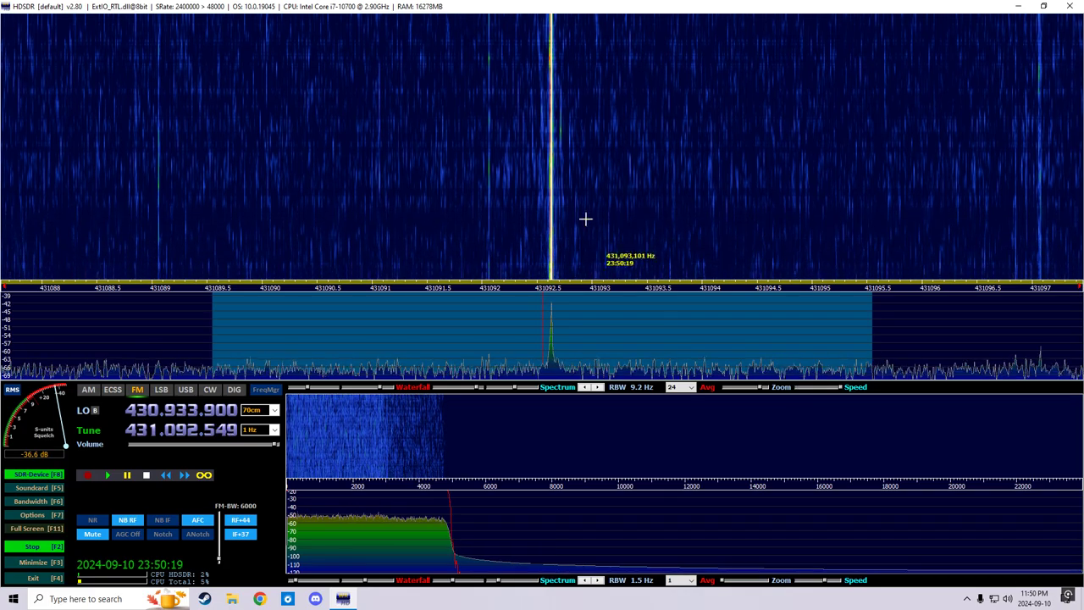
mouse_move(840, 388)
mouse_down()
mouse_move(823, 389)
mouse_move(839, 388)
mouse_up()
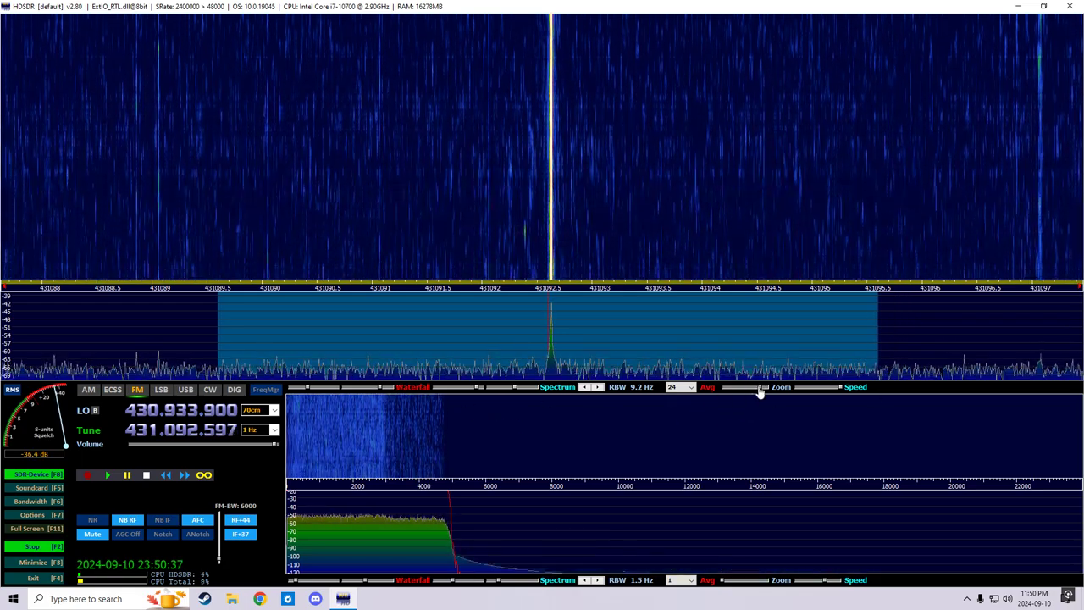
drag(762, 387, 719, 395)
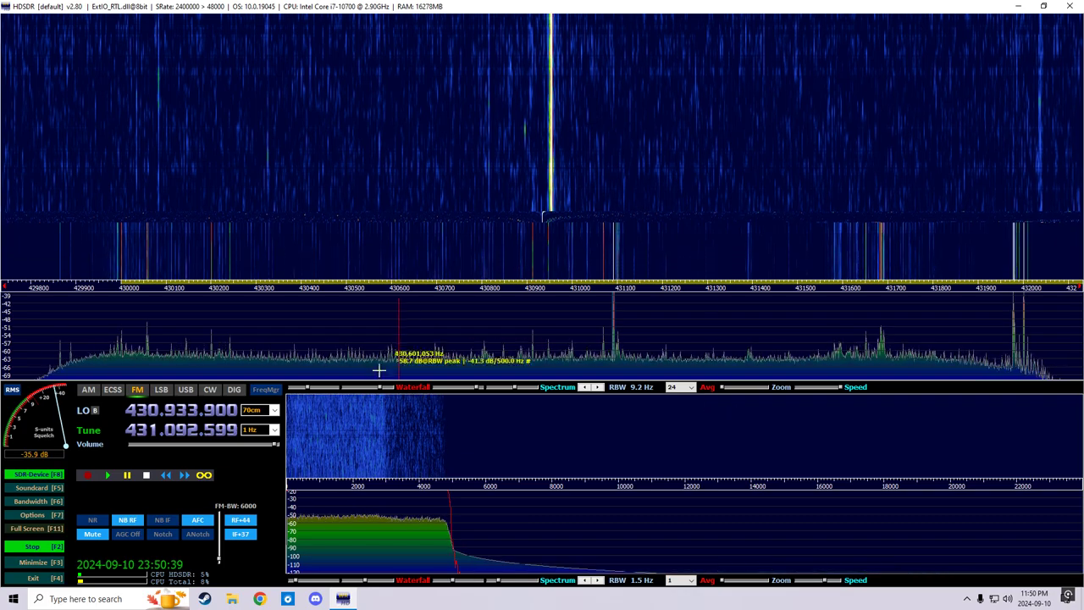
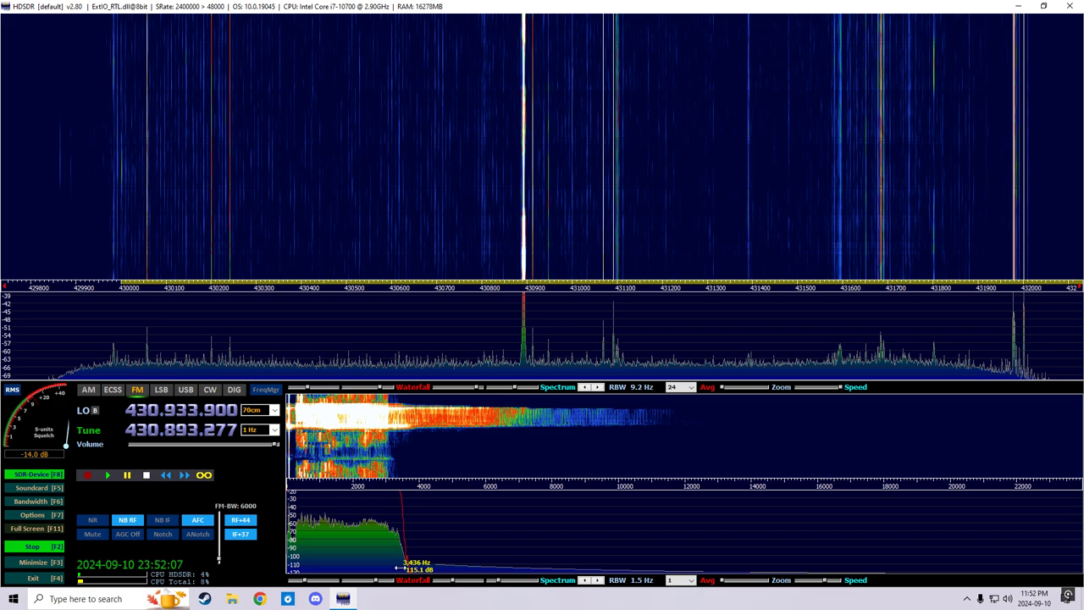
Step: Adjust the audio filter cutoff and widen the RF spectrum's amplitude scale to about -70 to 10 dB
drag(402, 567, 420, 567)
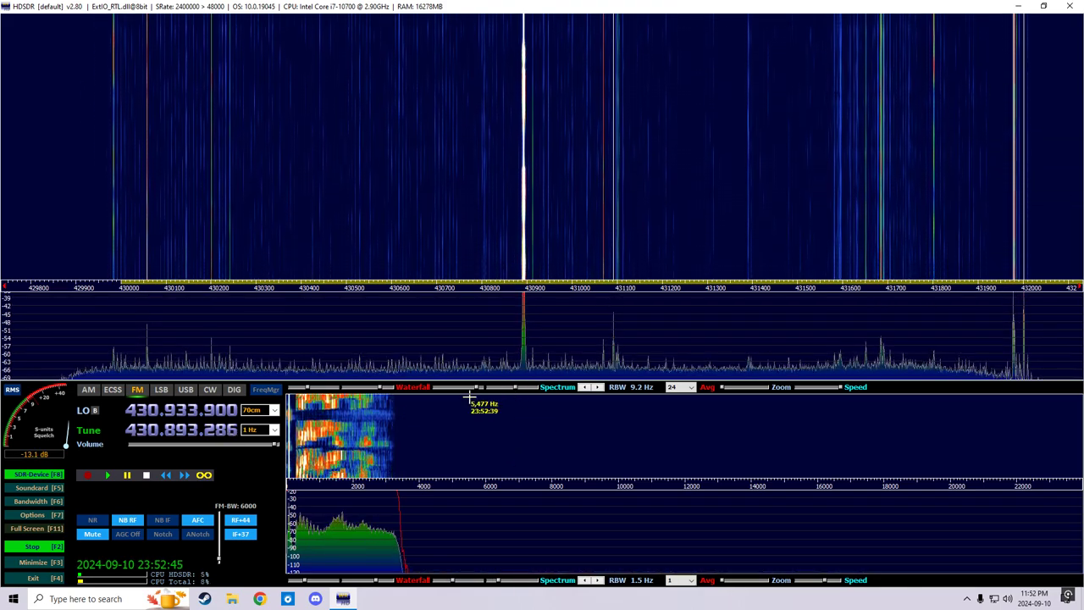
drag(478, 389, 460, 391)
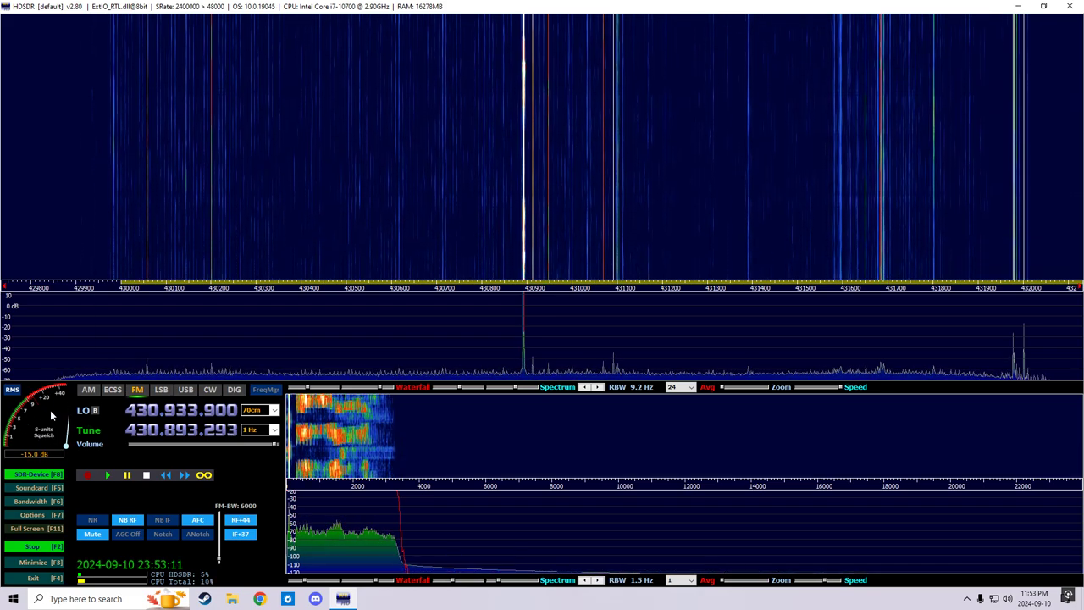
Step: Tune off the strong signal to about 430.869 MHz and back onto it, and try AM demodulation before returning to FM
click(512, 364)
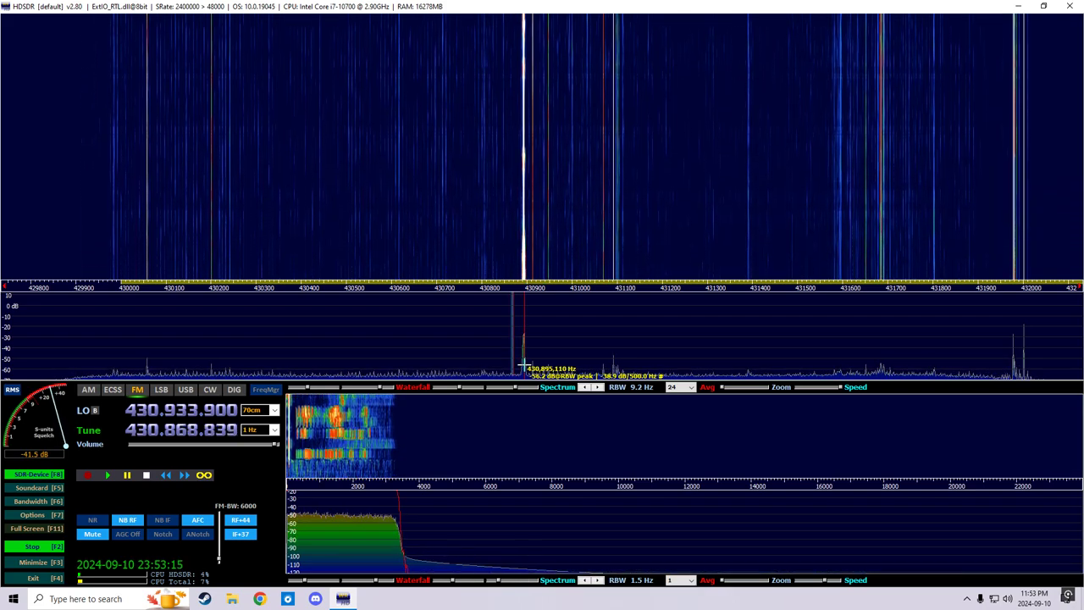
click(523, 365)
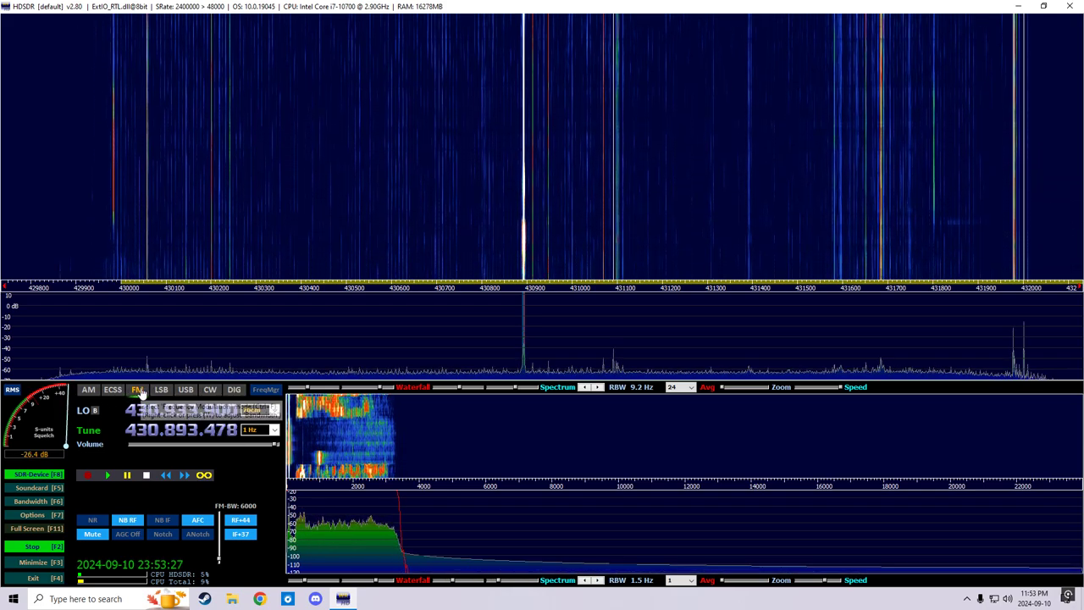
click(90, 392)
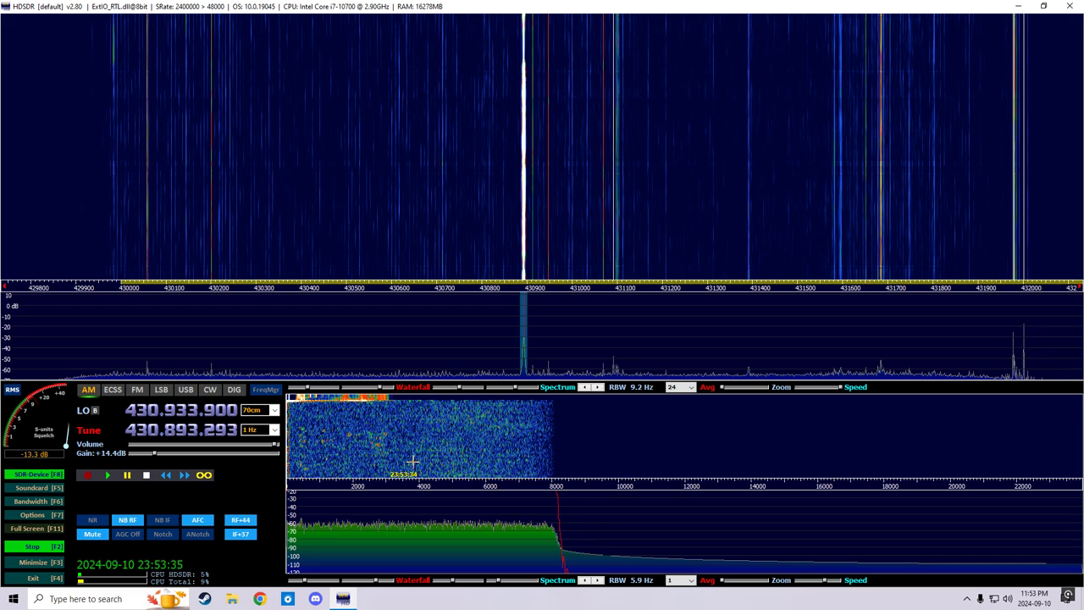
click(137, 390)
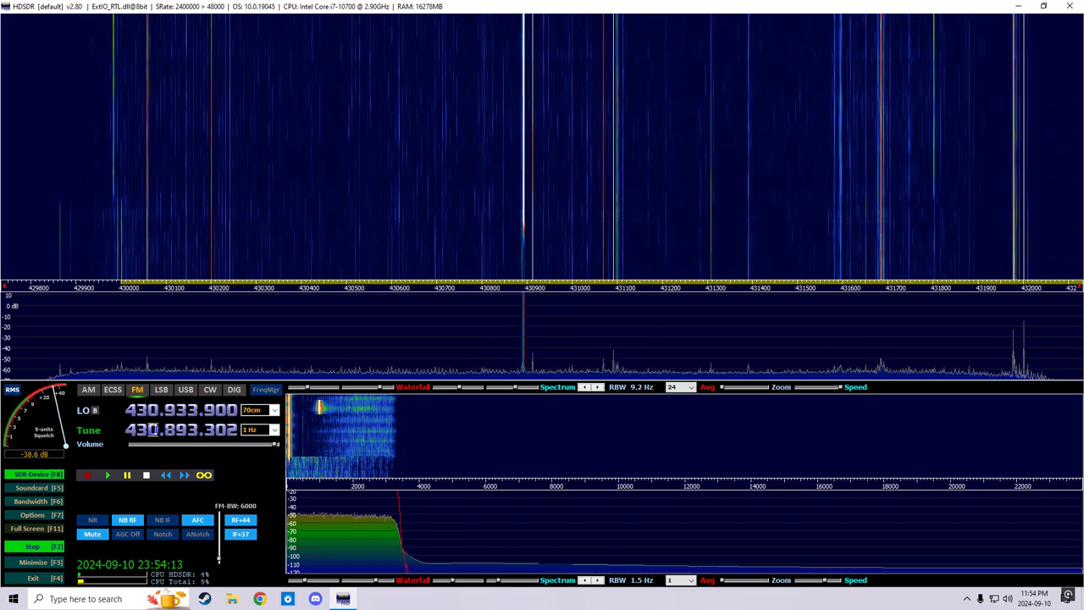
Step: Raise the tuned frequency by 3 MHz to about 433.893 MHz and bring it back to about 430.893 MHz
scroll(153, 429, up, 3)
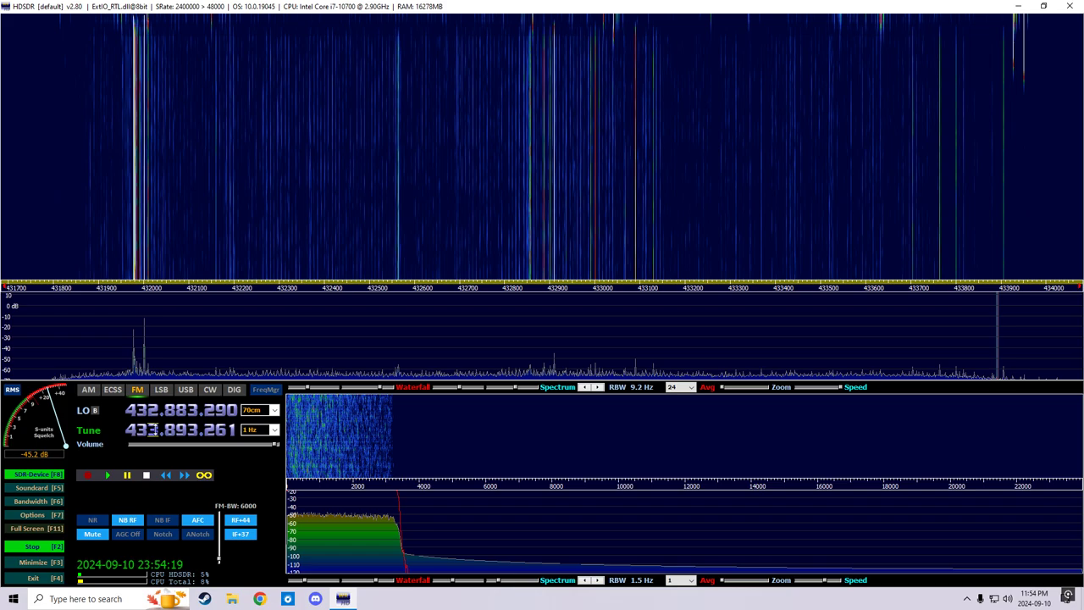
scroll(153, 429, down, 3)
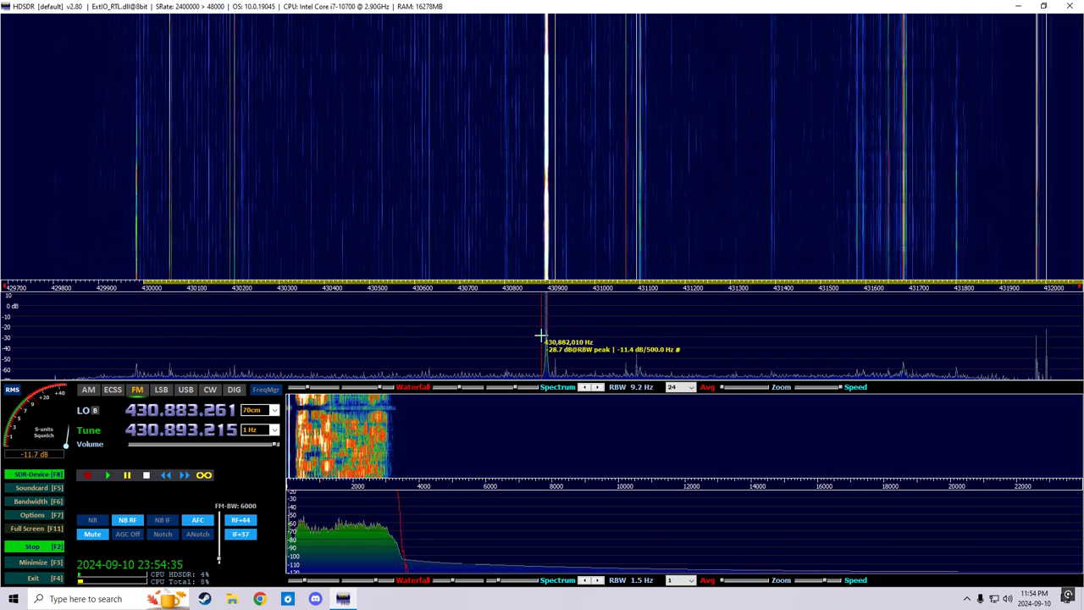
Step: Look through the list of frequency bands and switch the receiver from 70cm to the MW band
click(274, 410)
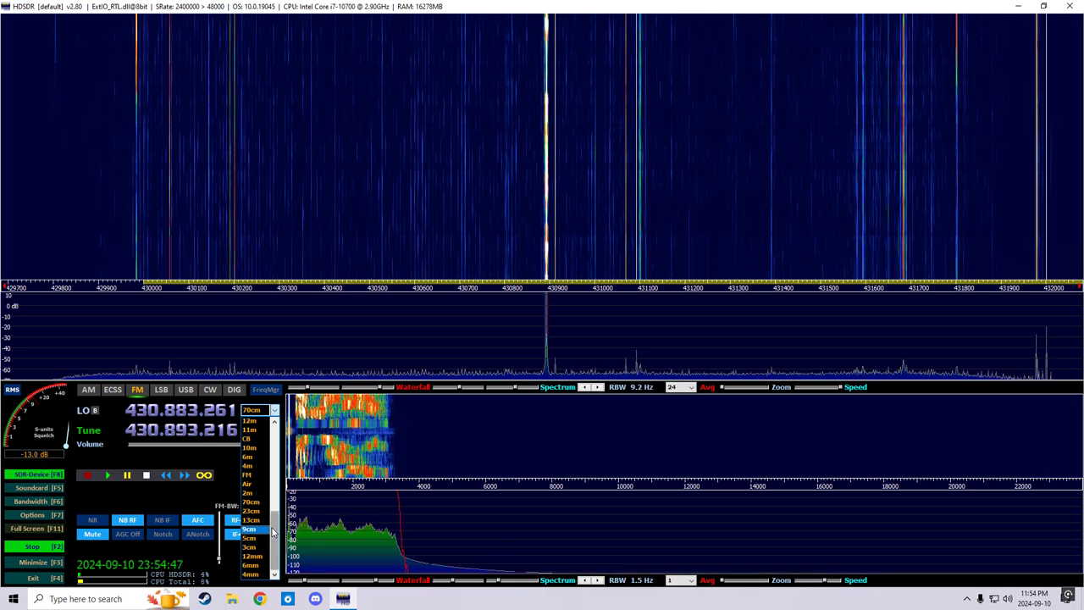
scroll(272, 532, up, 1)
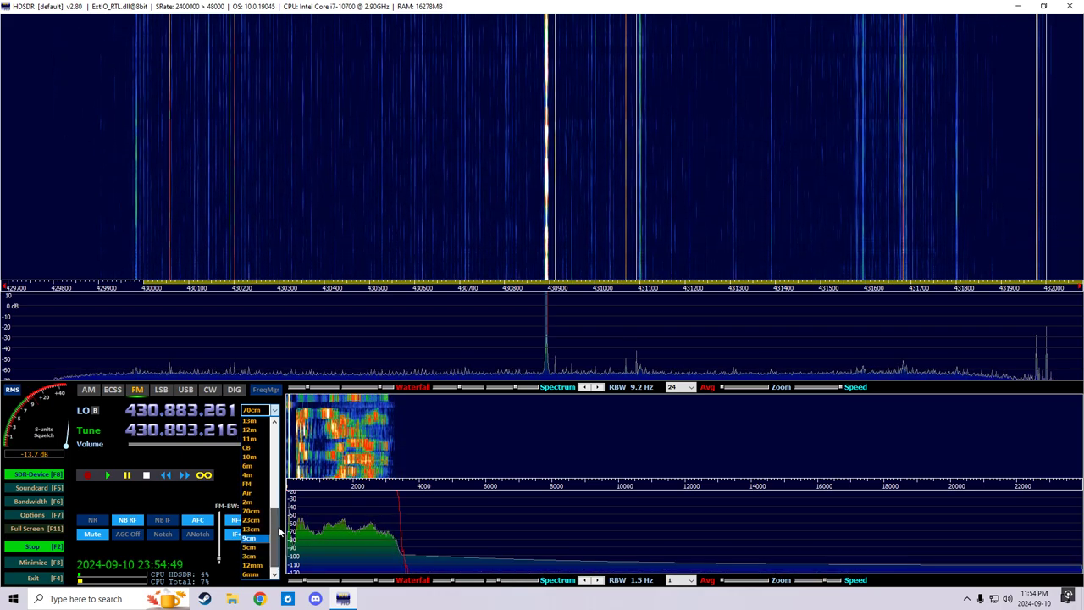
scroll(275, 539, down, 1)
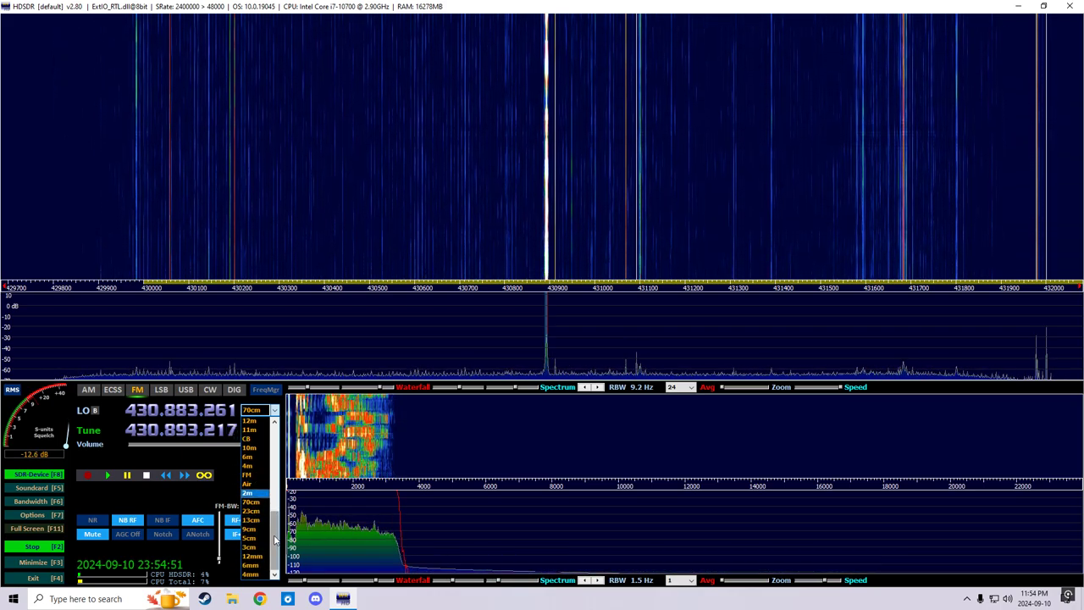
scroll(274, 534, up, 7)
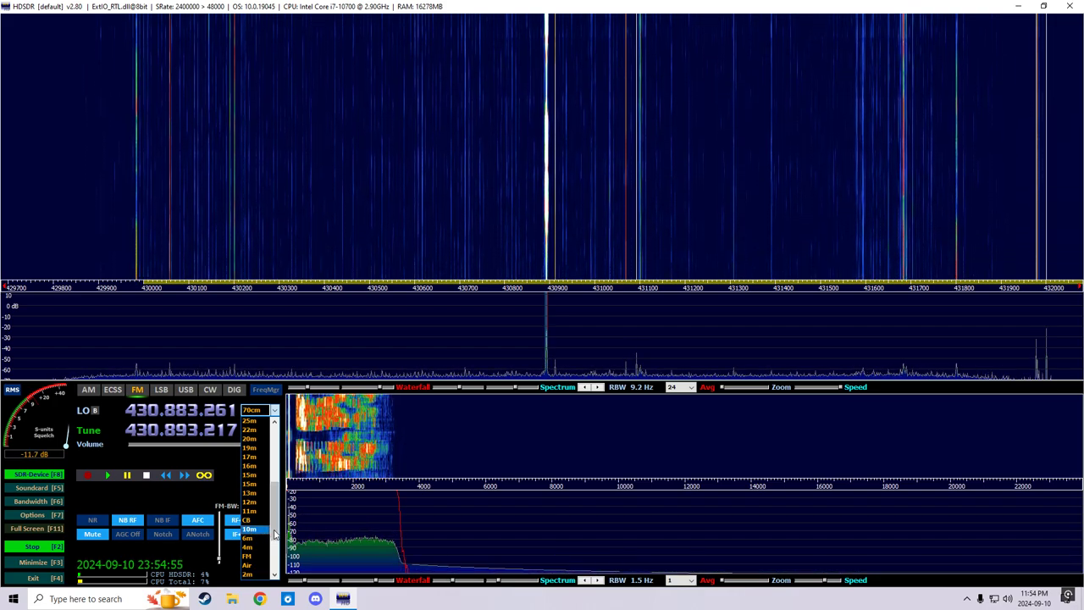
drag(274, 533, 280, 460)
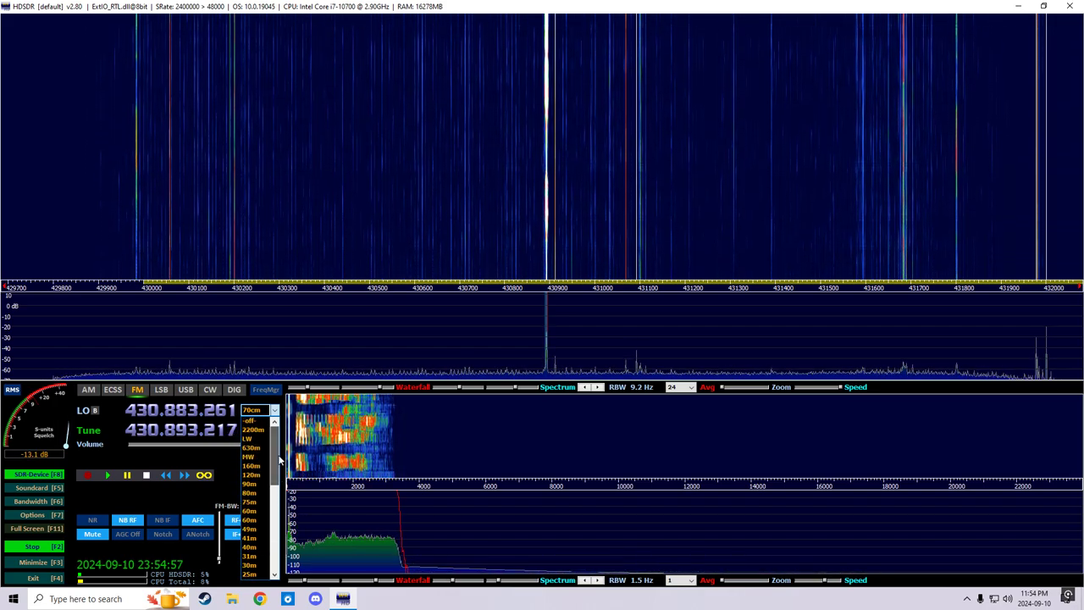
scroll(278, 457, down, 2)
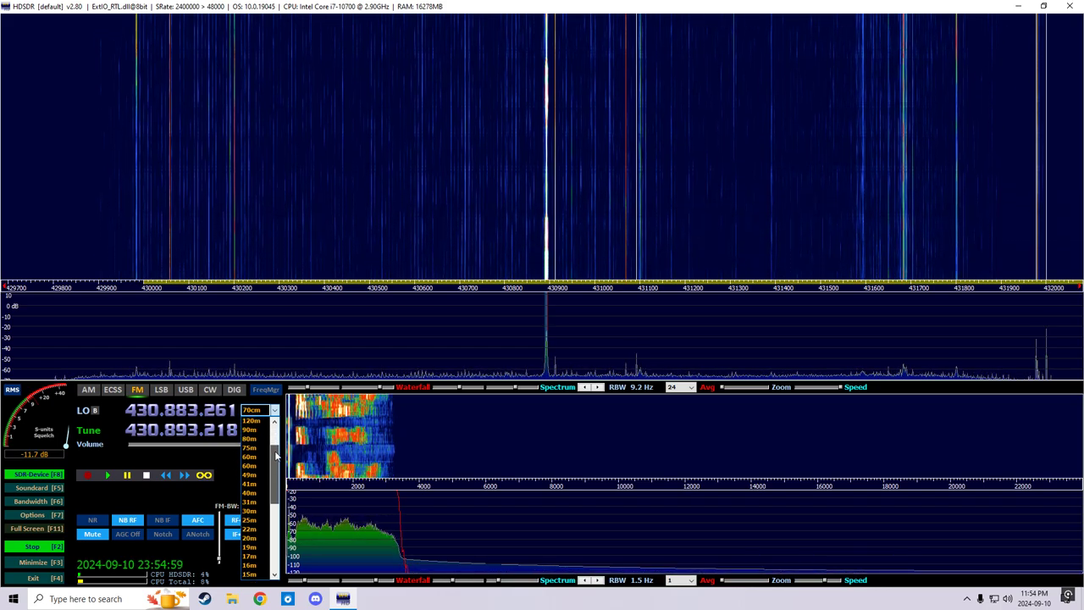
scroll(276, 453, up, 2)
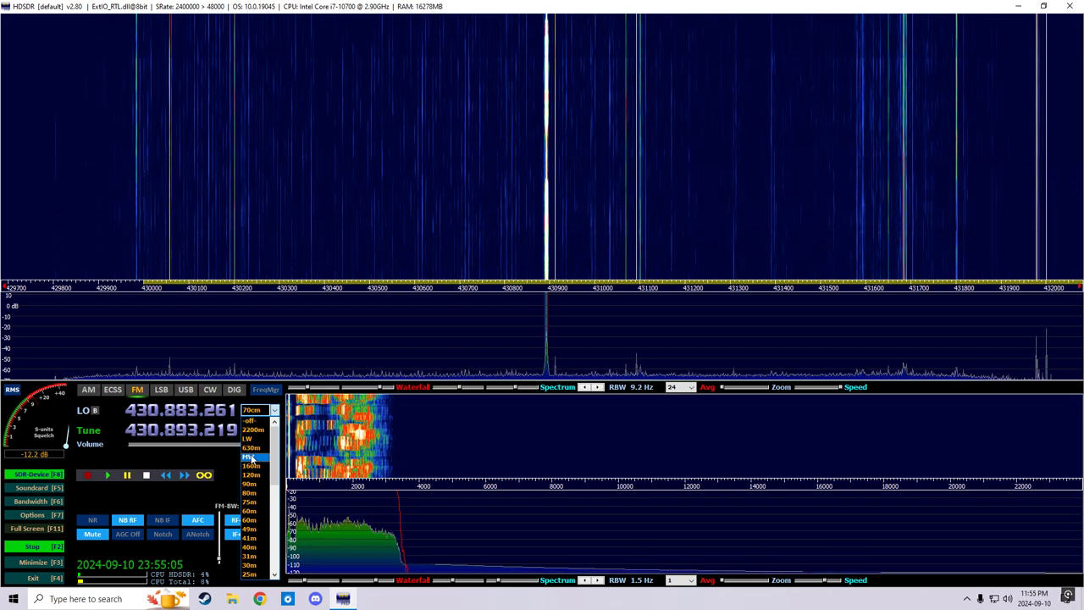
click(250, 457)
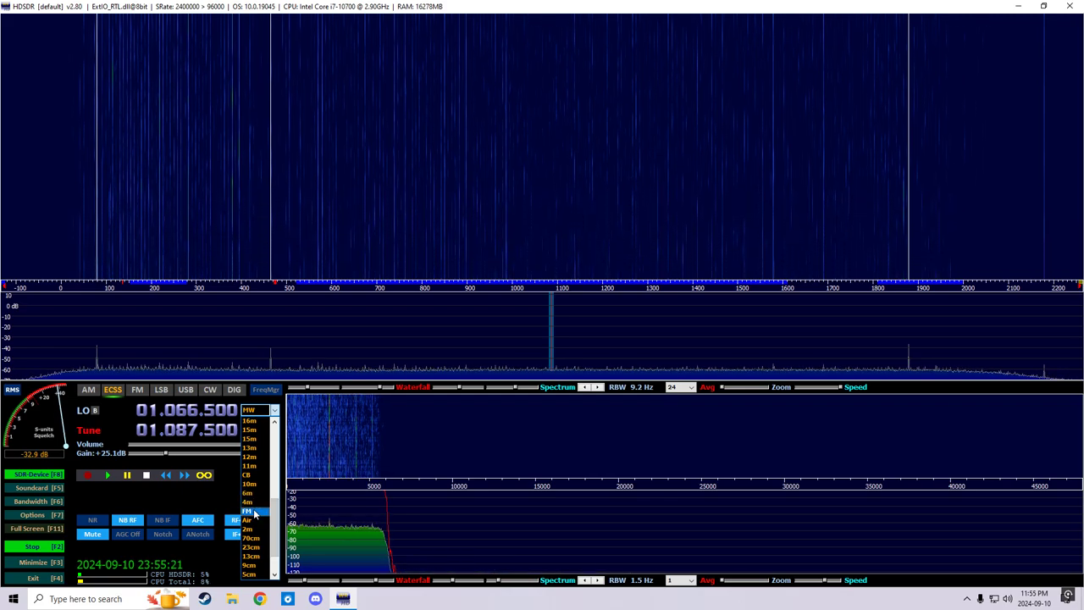
Step: Try the FM broadcast band, return to MW, and narrow the RF spectrum's amplitude scale to about -65 to -20 dB
click(254, 512)
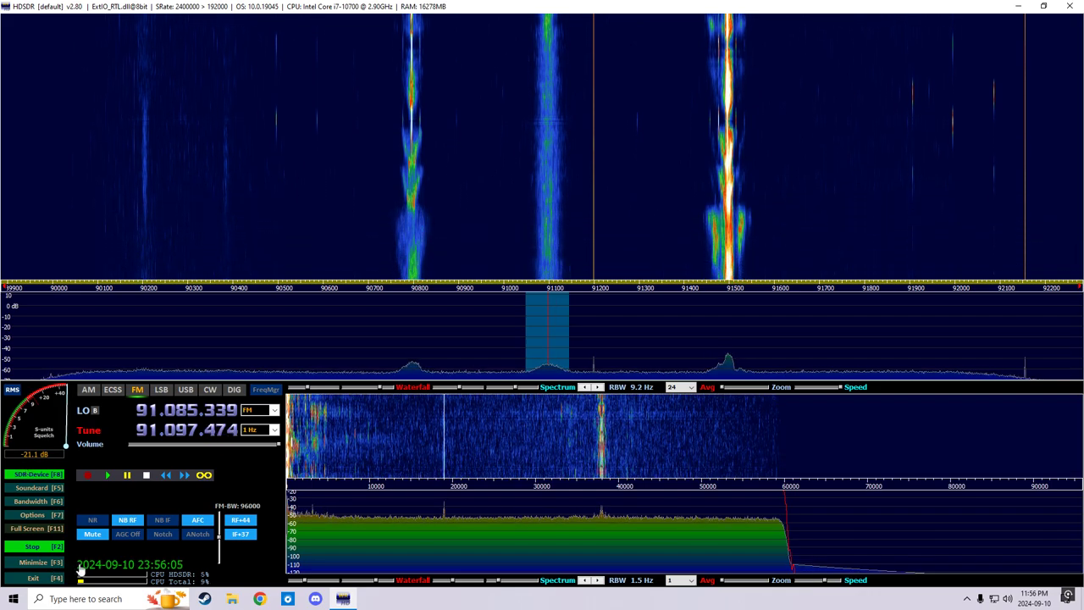
click(275, 409)
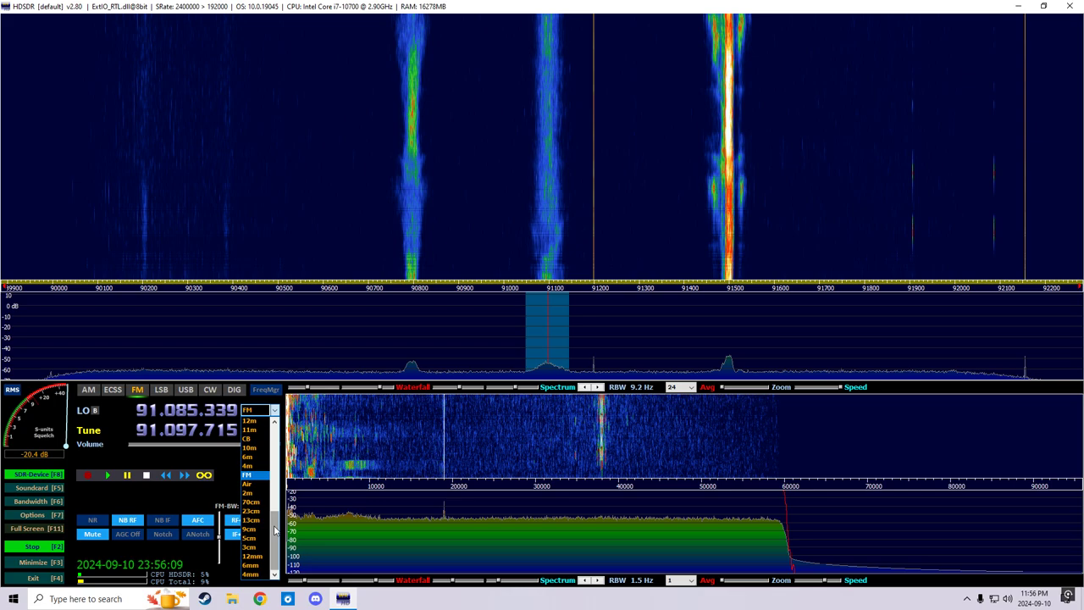
drag(280, 511, 276, 434)
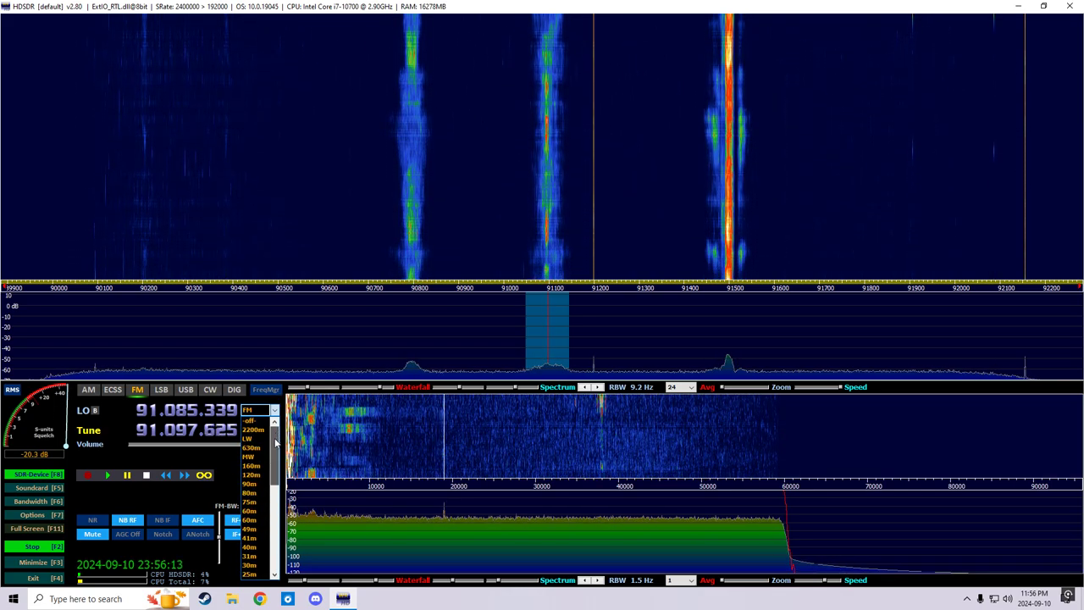
click(254, 456)
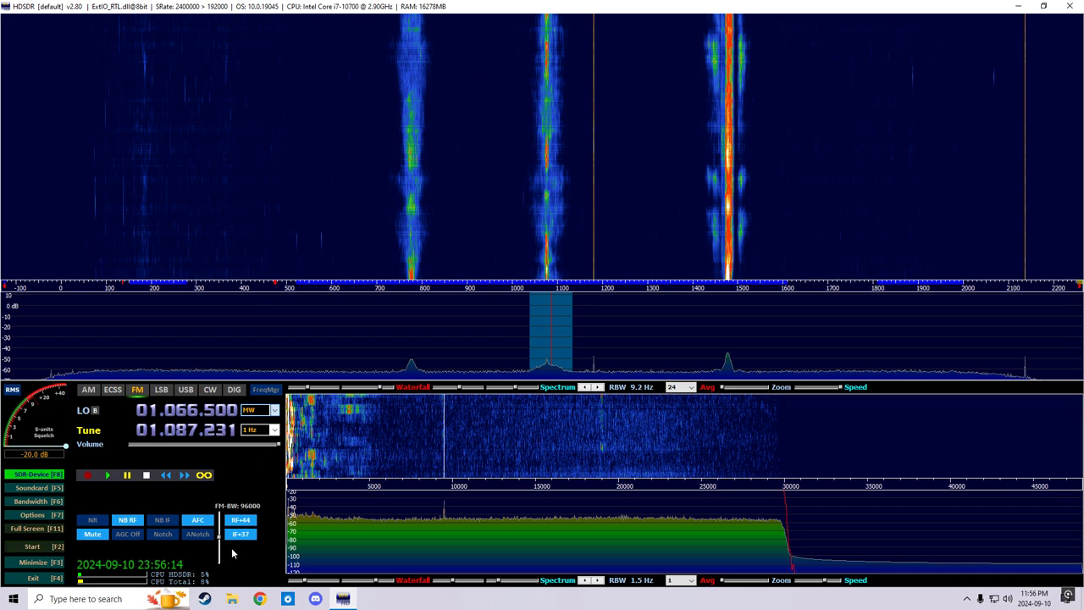
key(e)
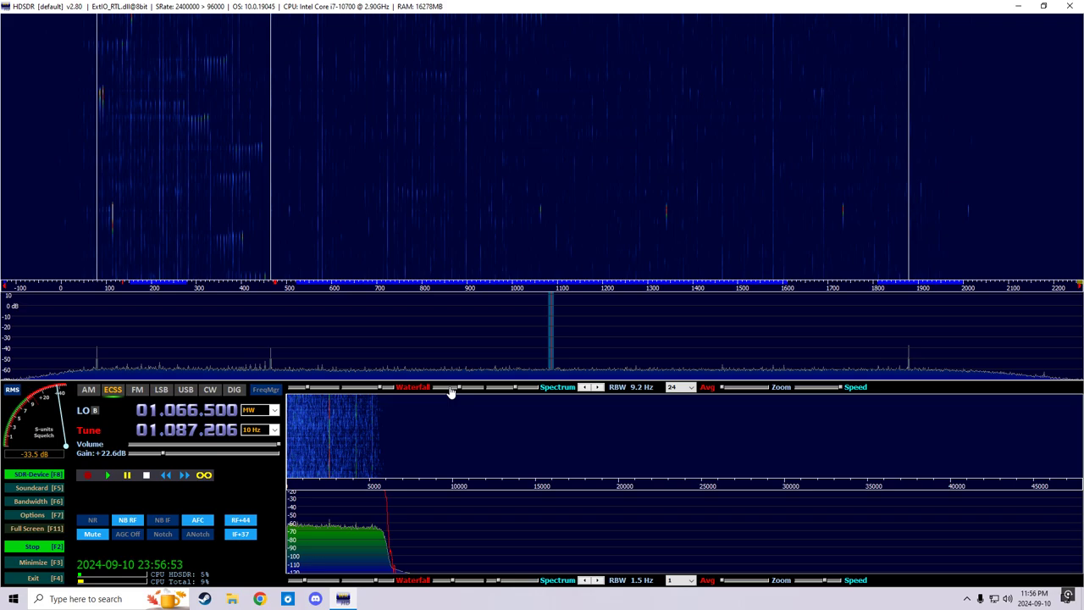
drag(451, 391, 471, 392)
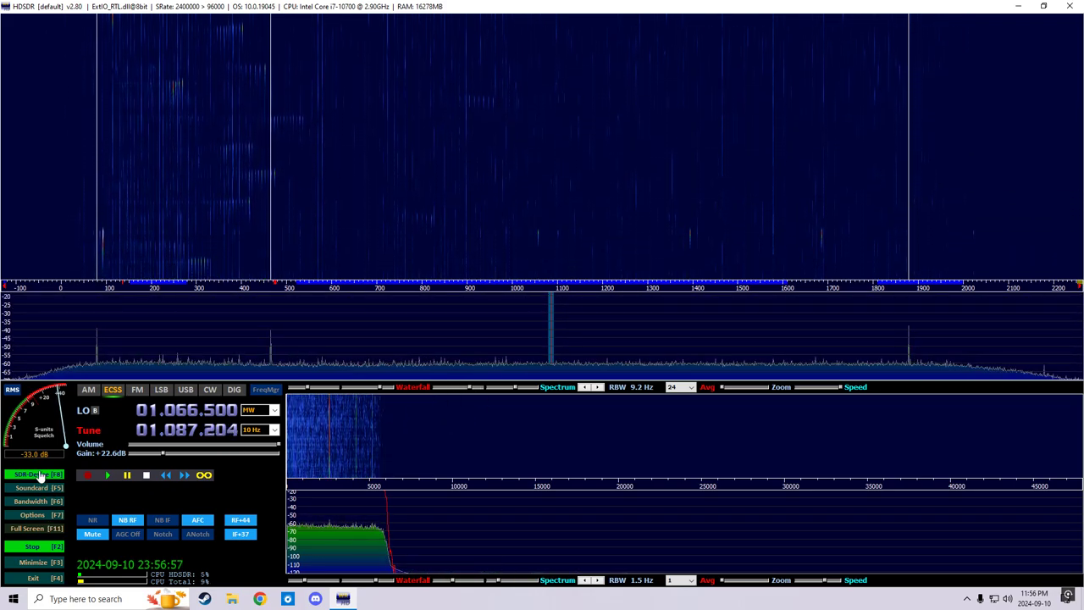
Step: Stop reception, set the SDR device's sampling mode to "pin Q: aliases 0 - 14.4 - 28.8 MHz! (V3)", and restart reception
click(34, 546)
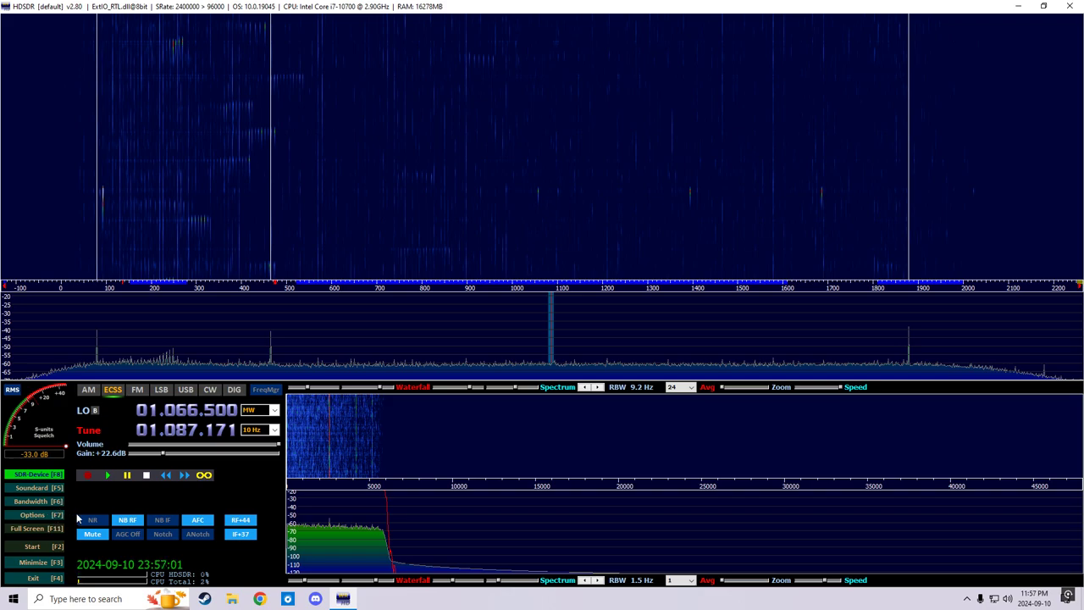
click(38, 475)
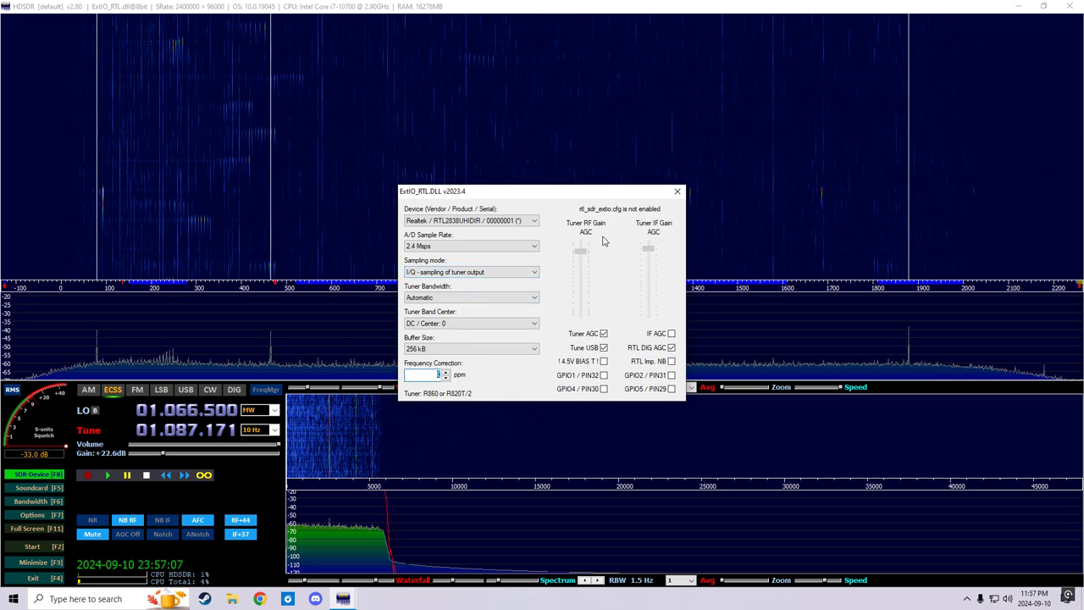
click(535, 272)
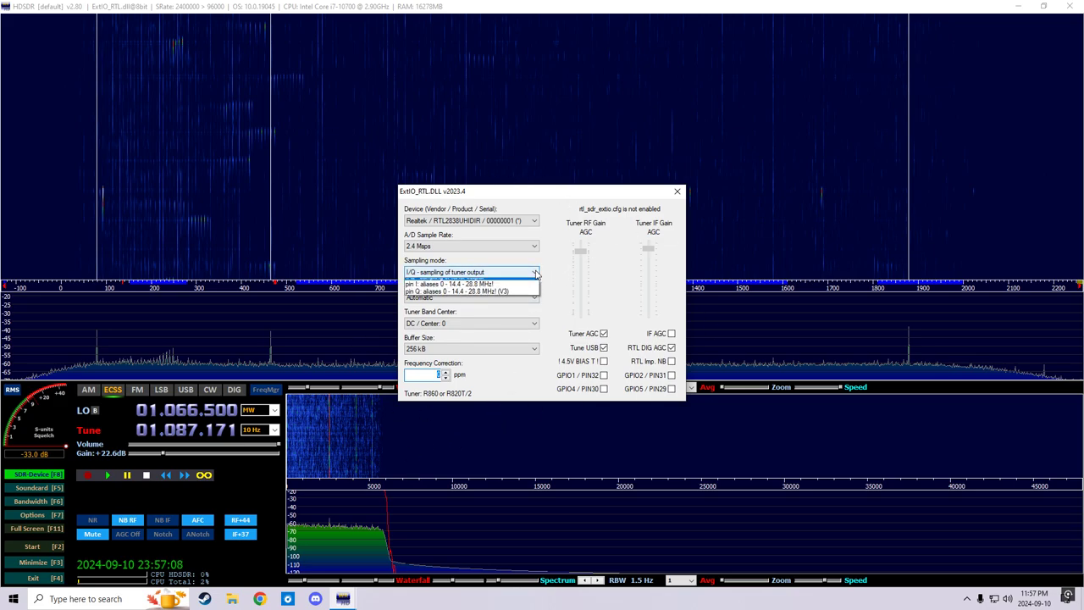
click(433, 297)
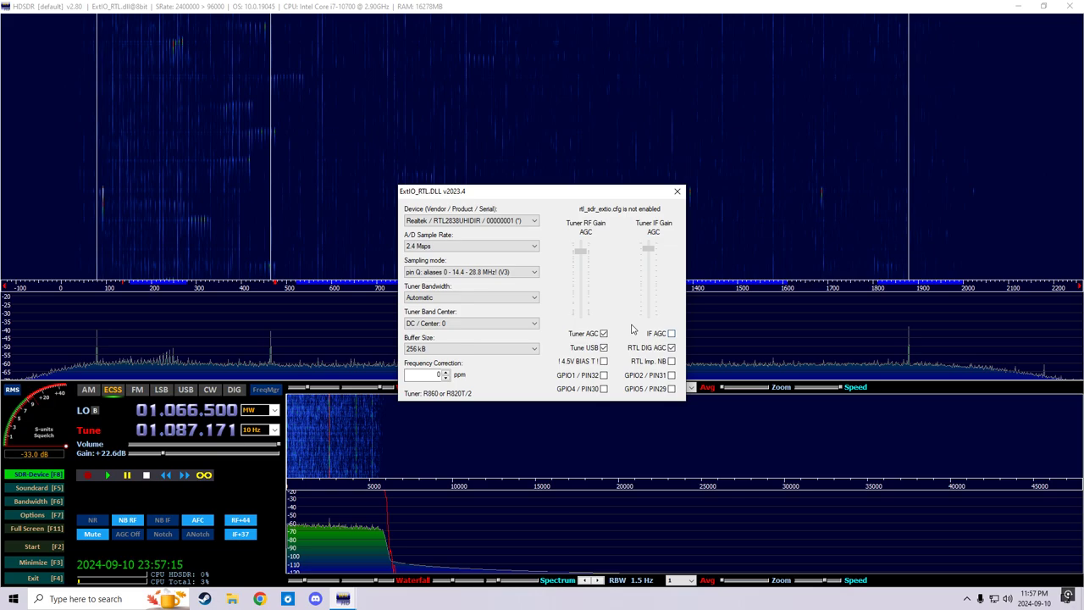
click(675, 193)
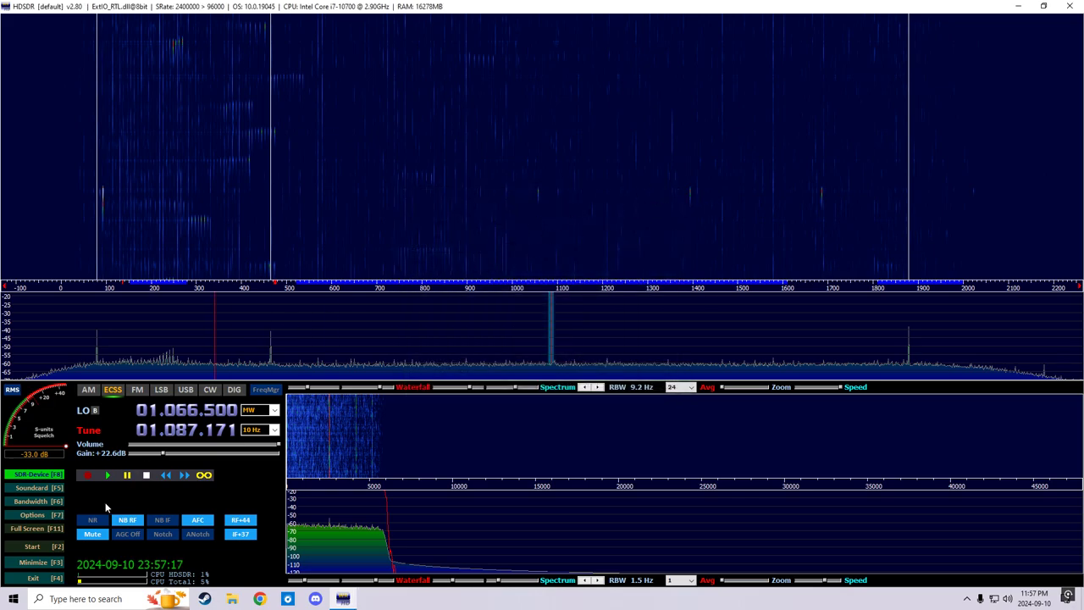
click(39, 548)
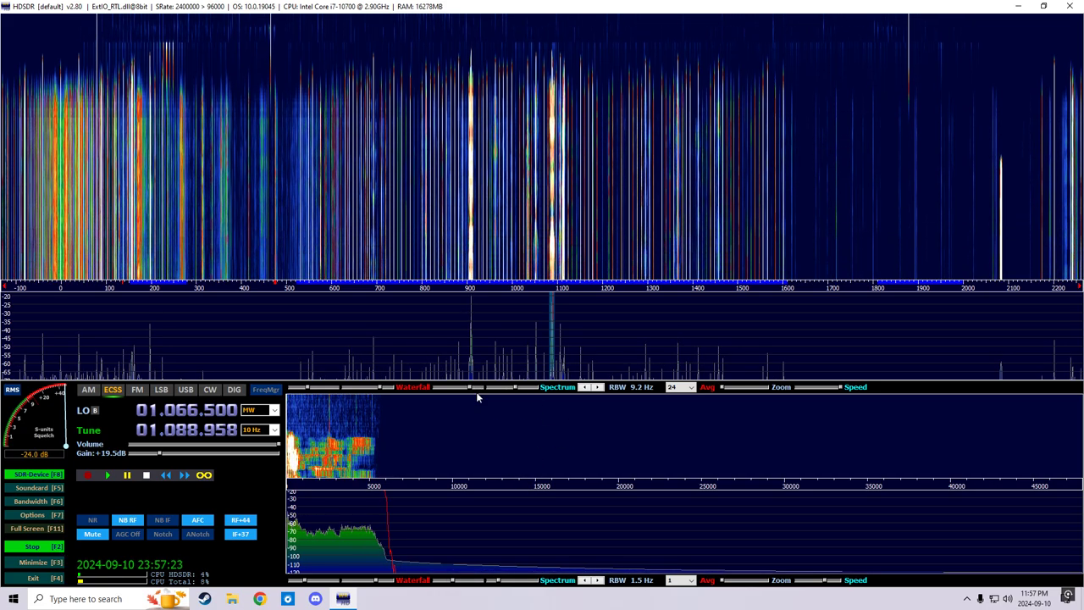
Step: Widen the RF spectrum's amplitude scale to about -90 to 0 dB and zoom in around the tuned station near 1089 kHz
drag(515, 389, 469, 390)
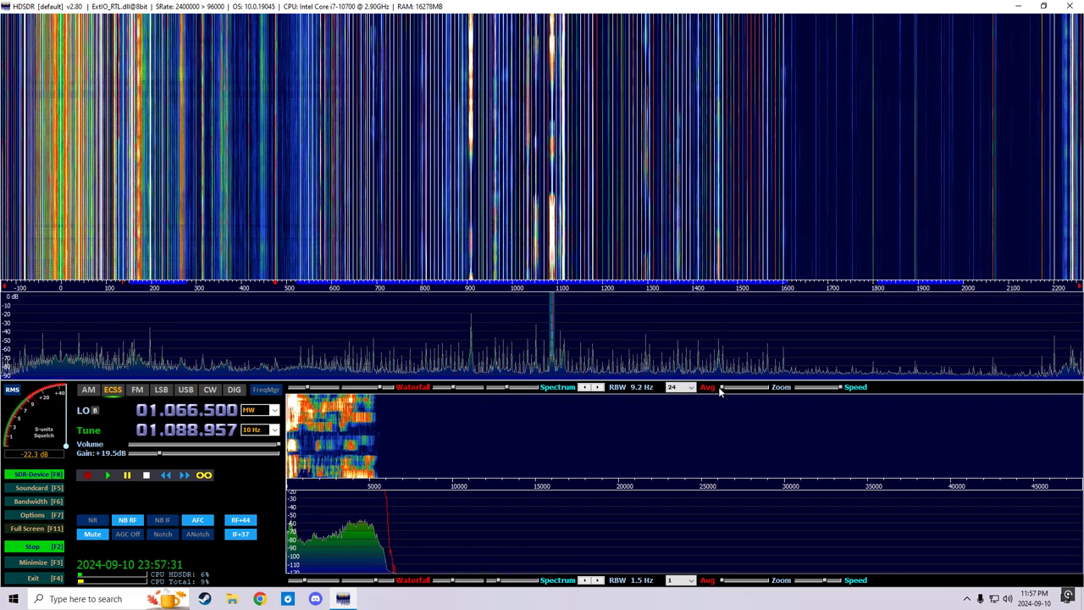
mouse_move(720, 388)
mouse_down()
mouse_move(748, 391)
mouse_move(733, 389)
mouse_up()
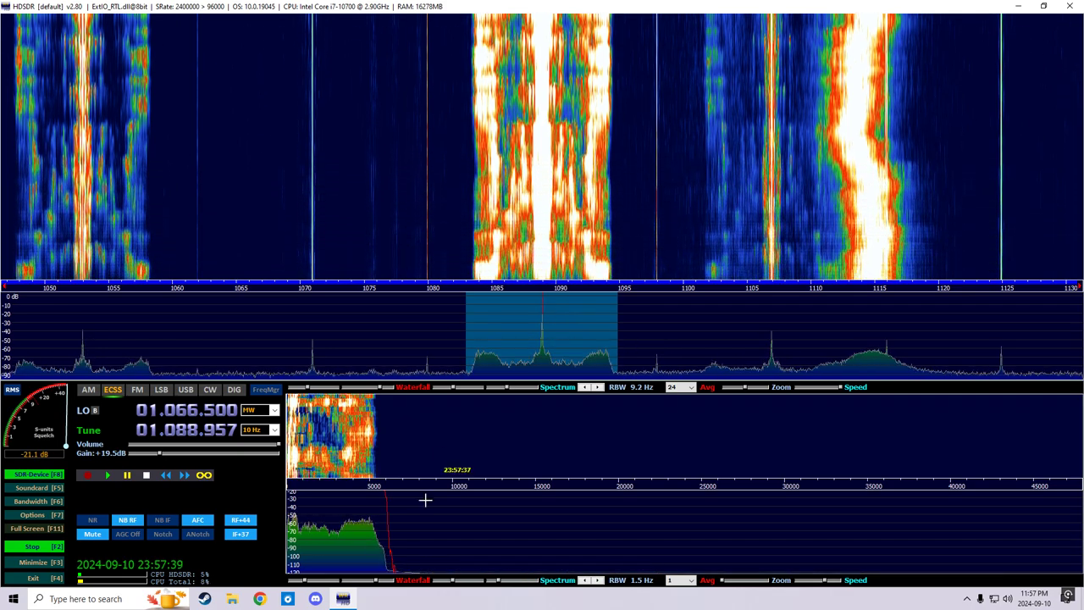
Step: Listen unmuted while trying an audio filter cutoff of about 14 kHz, bring it back to about 5.5 kHz, and mute
mouse_move(385, 546)
mouse_down()
mouse_move(319, 546)
mouse_move(563, 537)
mouse_move(334, 542)
mouse_move(597, 516)
mouse_move(376, 546)
mouse_up()
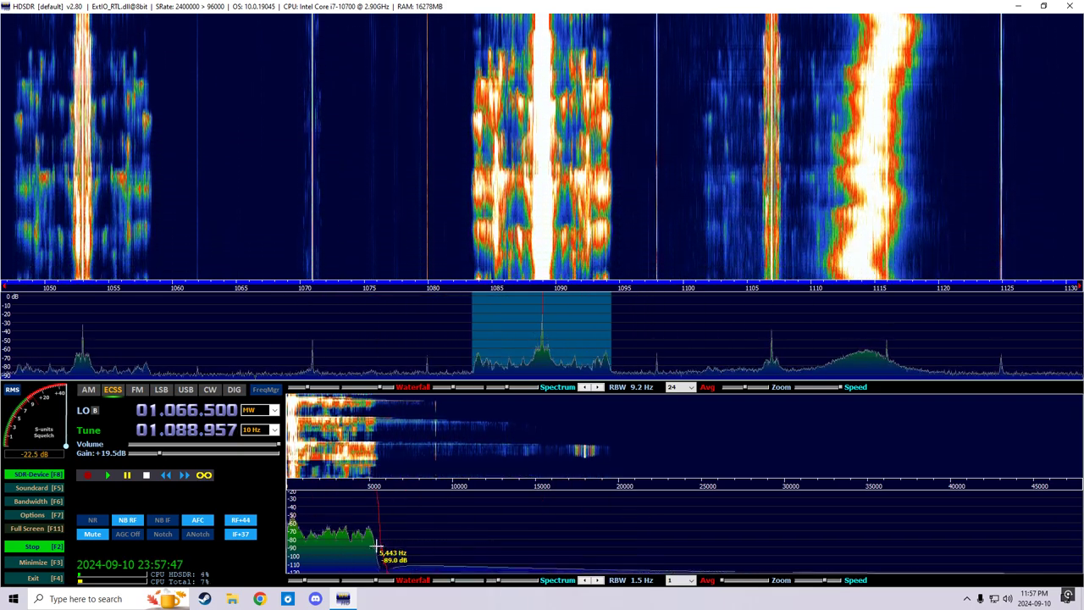
click(92, 535)
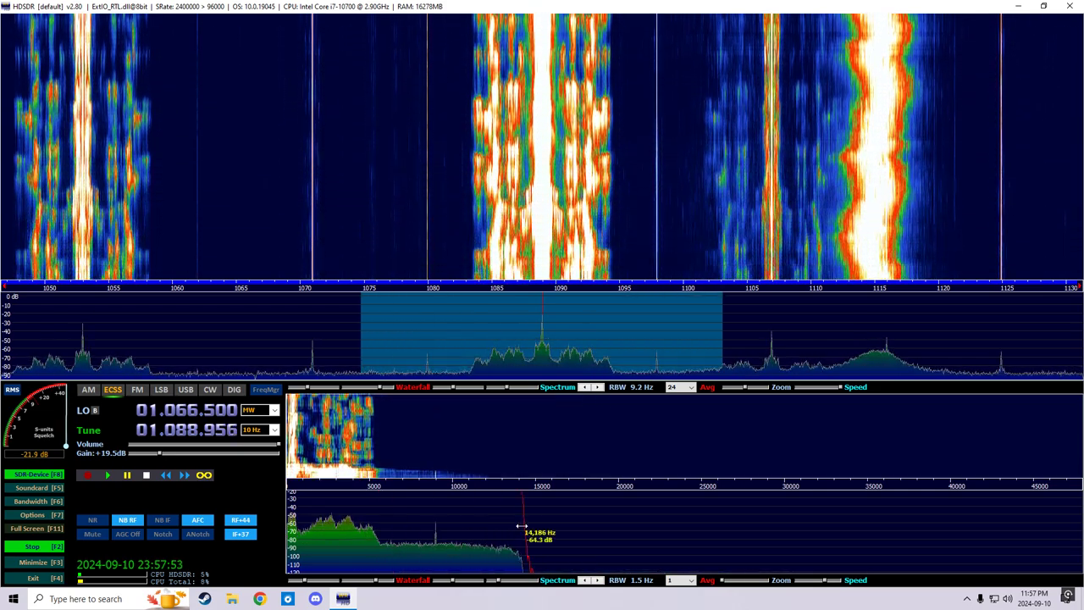
drag(522, 526, 381, 535)
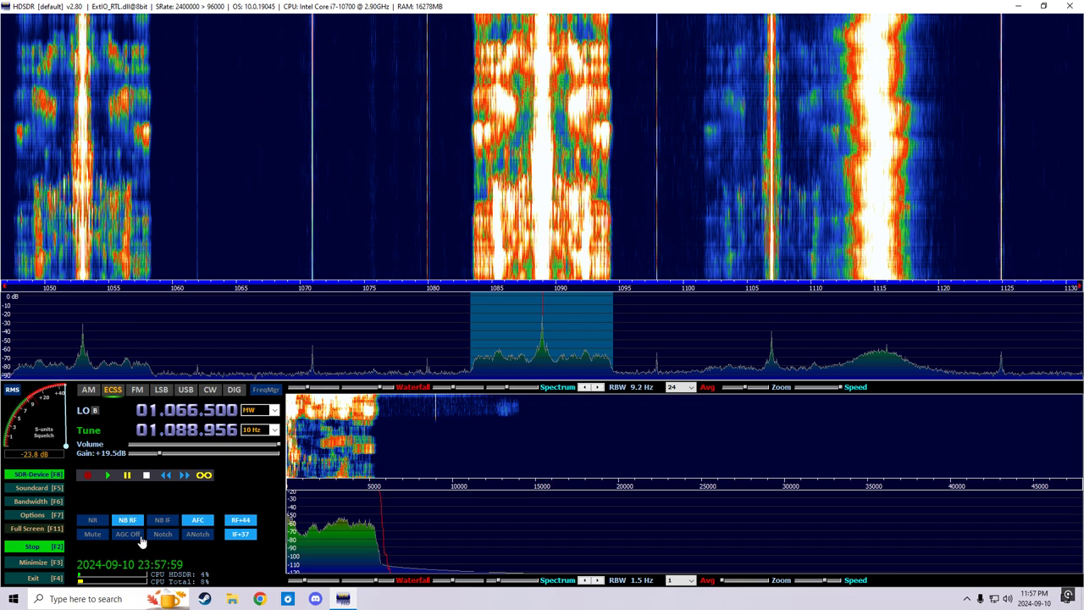
click(92, 535)
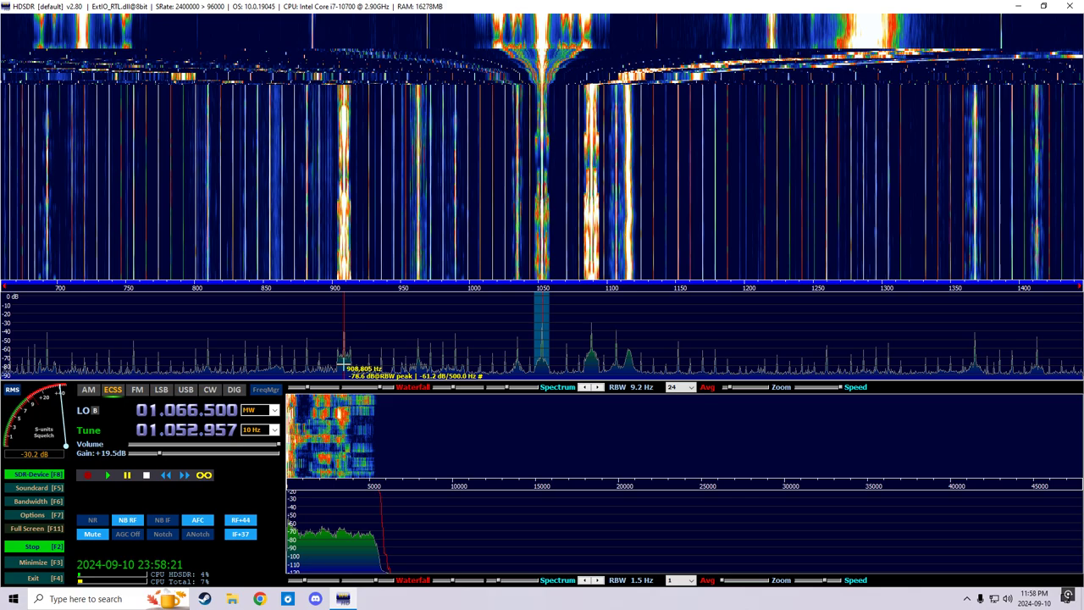
Step: Tune to the strong station near 909 kHz, unmute the audio briefly to listen, and mute it again
click(343, 362)
click(94, 533)
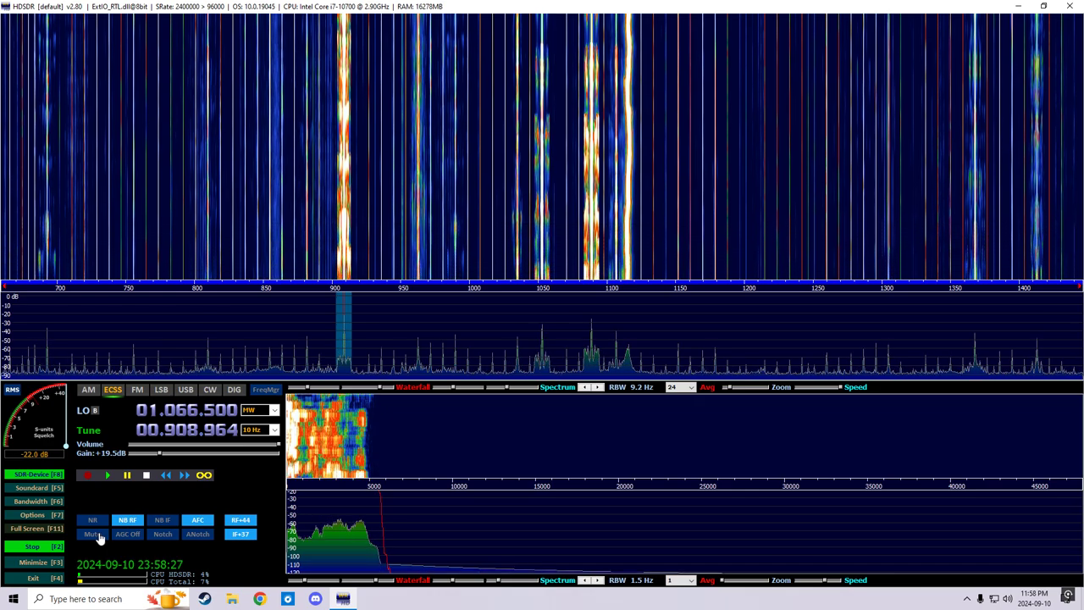
click(93, 534)
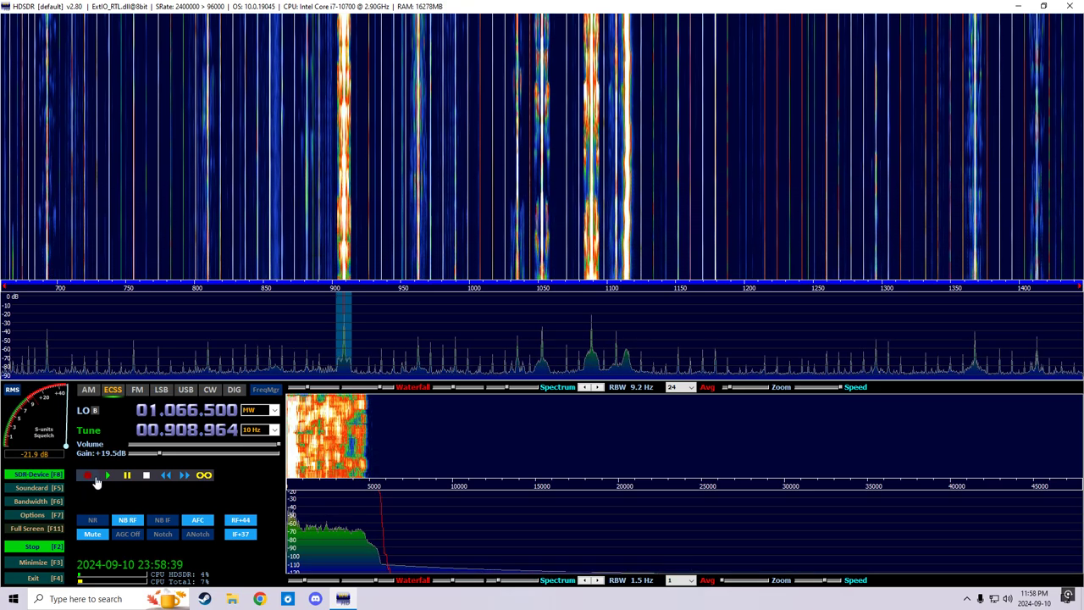
Step: Open the sound card selection and keep Speakers (Realtek(R) Audio) as the output device
click(32, 487)
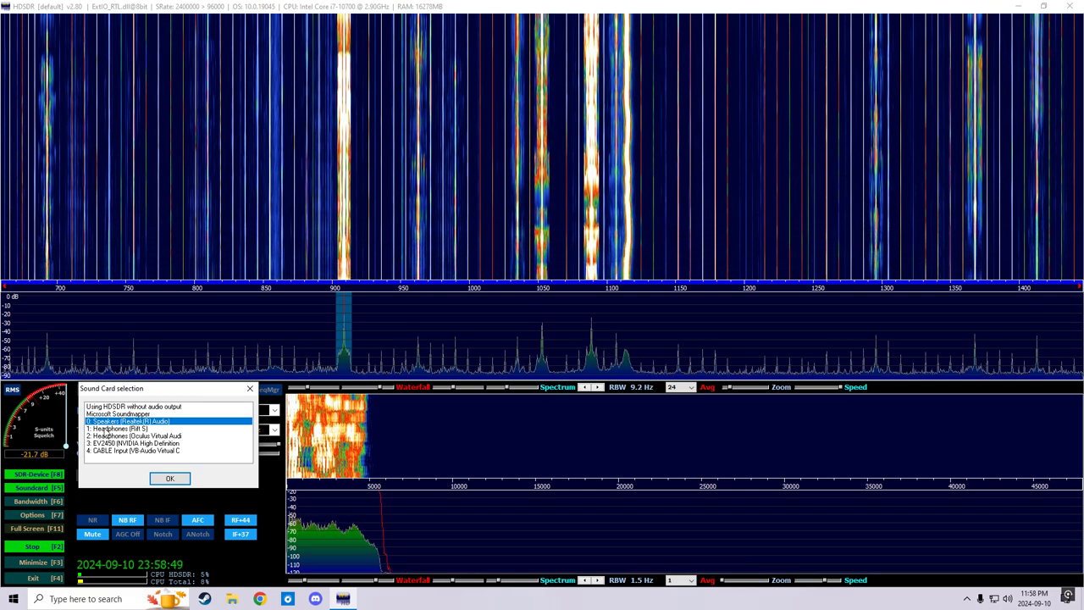
click(172, 480)
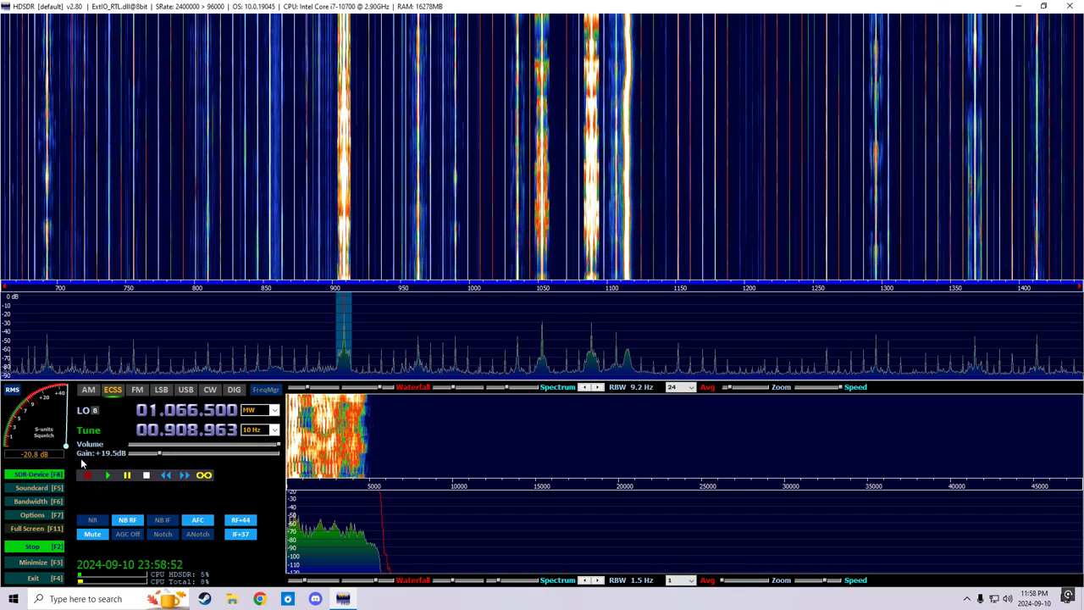
Step: Try a 192000 Hz output sampling rate with audio filter cutoffs of about 22 and 11 kHz, and set the rate to 44100 Hz
click(30, 502)
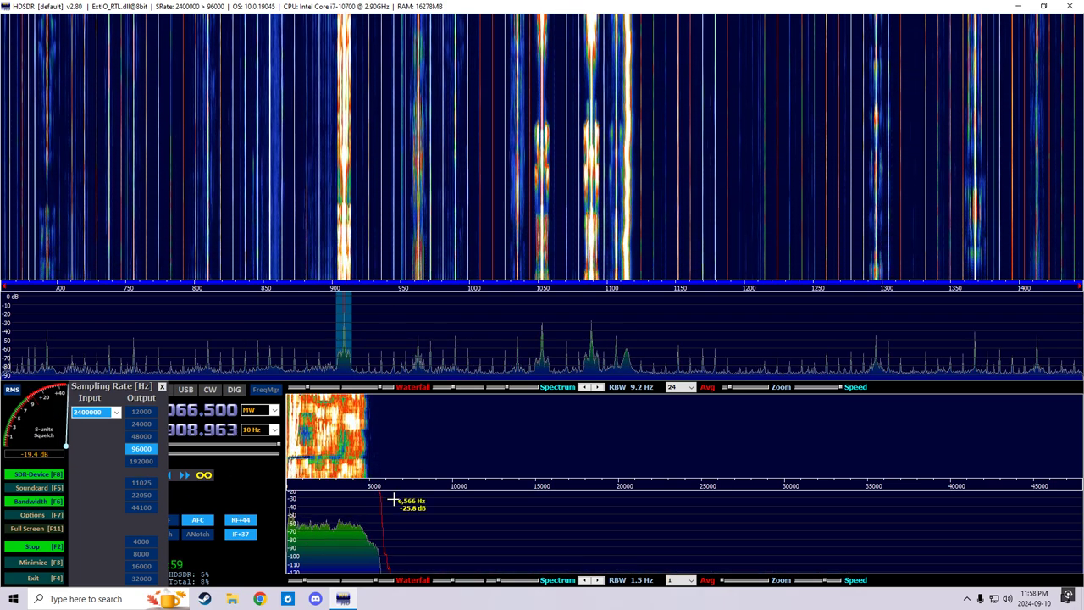
drag(723, 522, 656, 559)
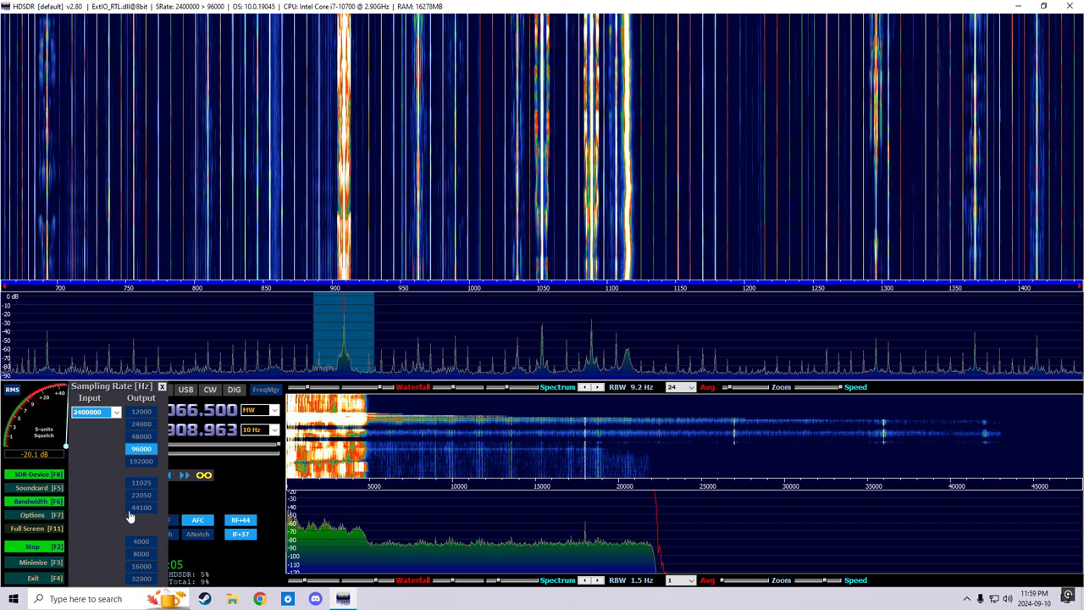
click(140, 463)
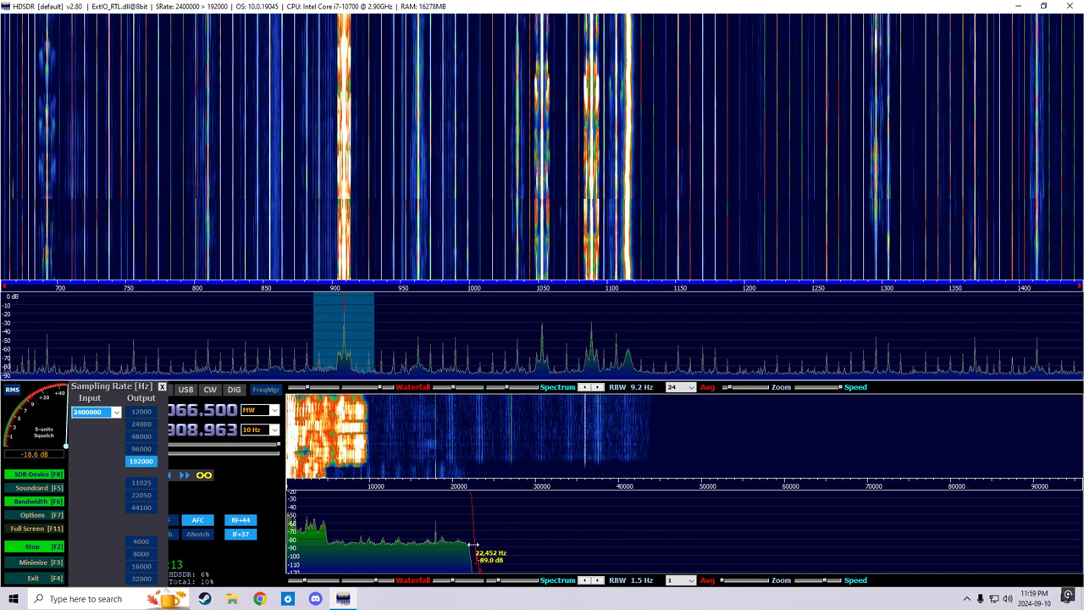
drag(496, 531, 378, 564)
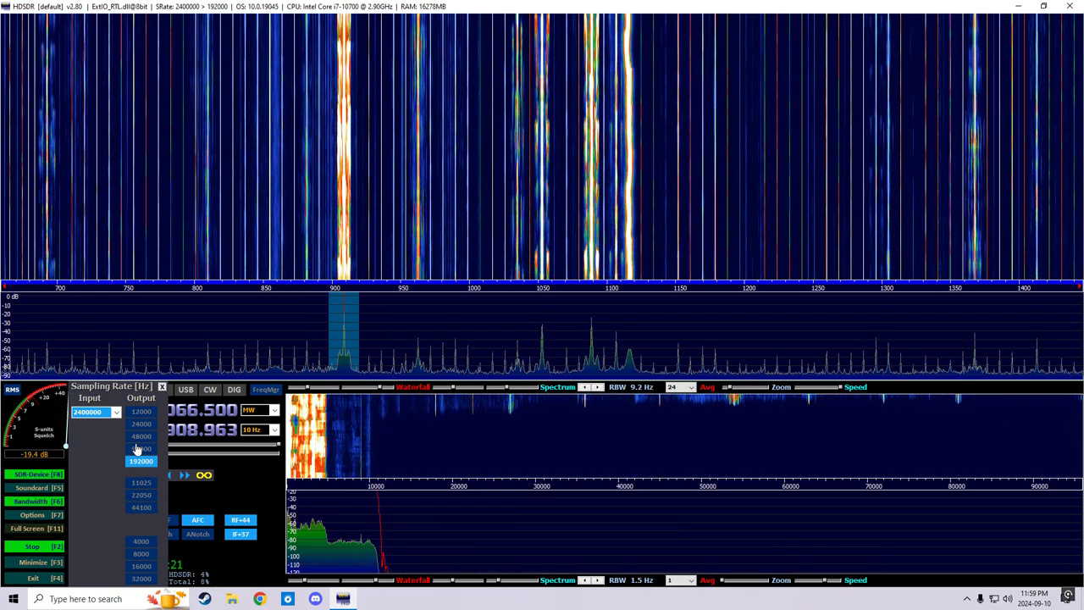
click(137, 508)
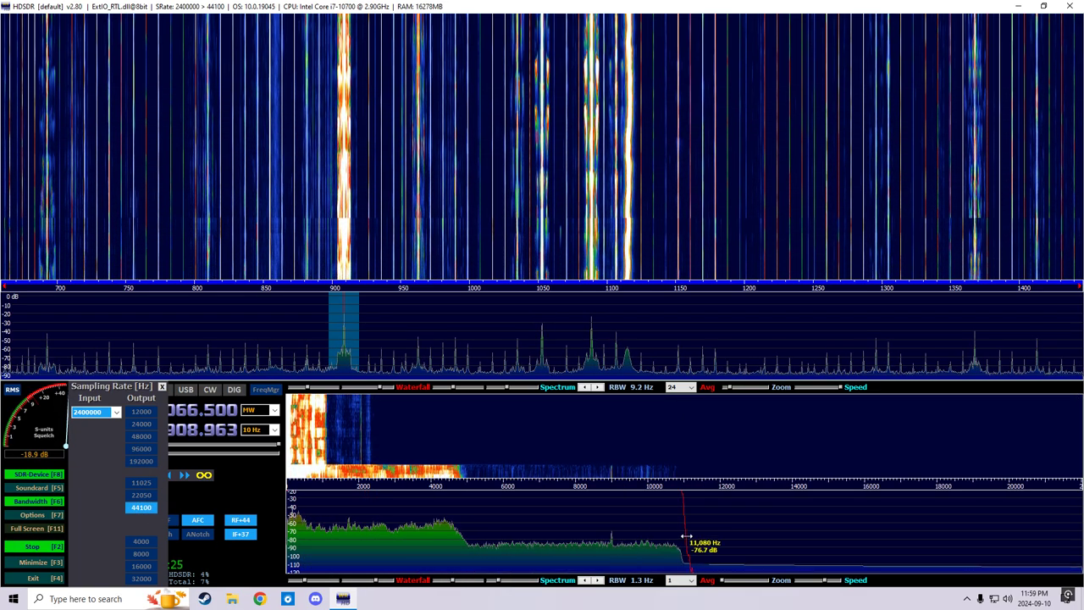
Step: Narrow the audio filter cutoff to about 5.5 kHz, try a 4000 Hz output sampling rate, and unmute the audio to listen
drag(686, 542, 529, 566)
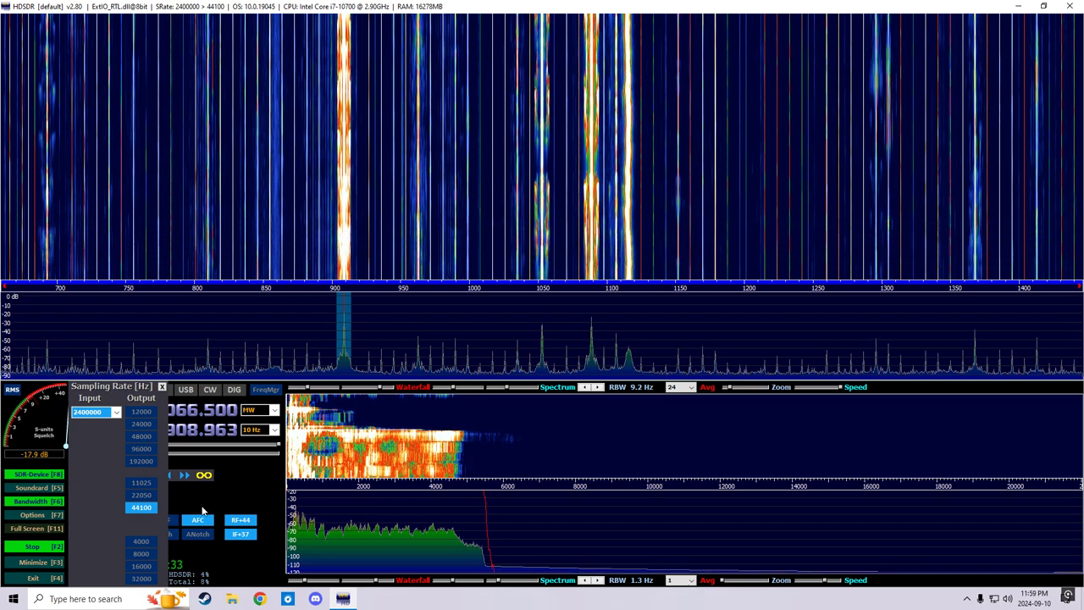
click(140, 546)
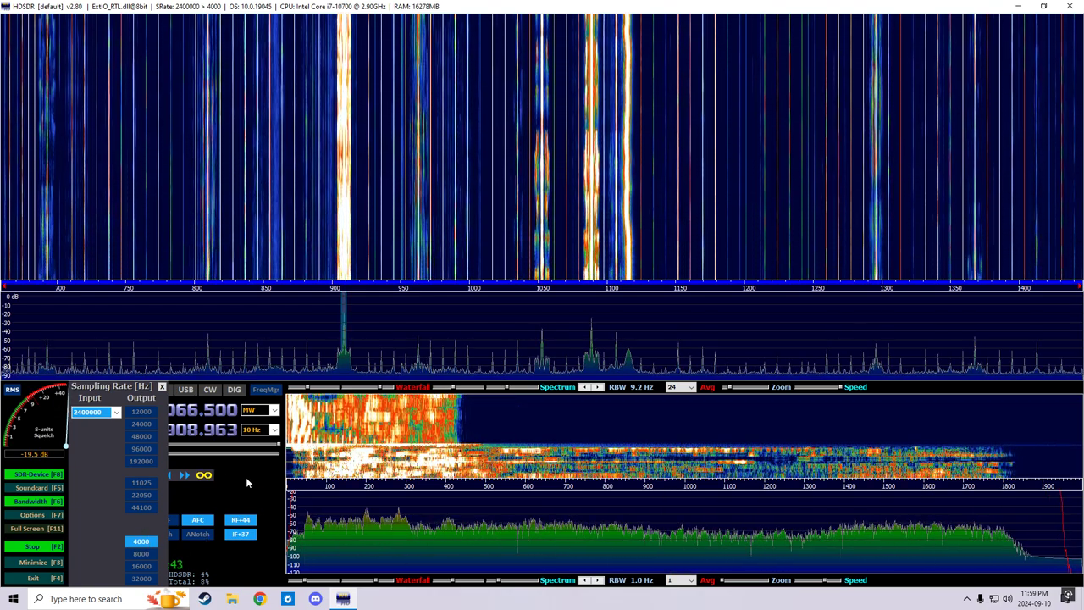
click(140, 491)
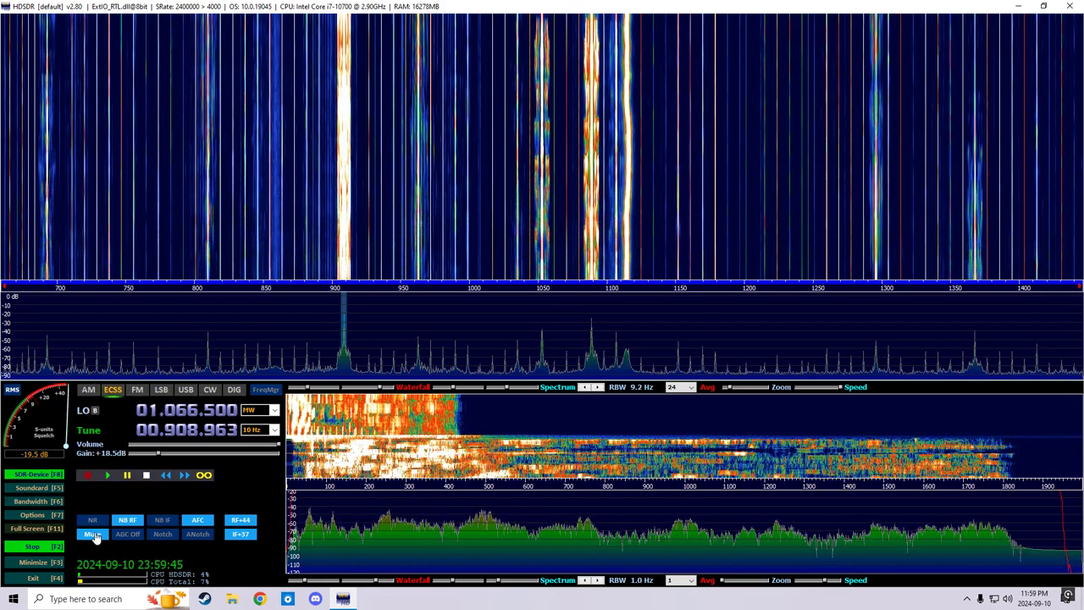
click(93, 535)
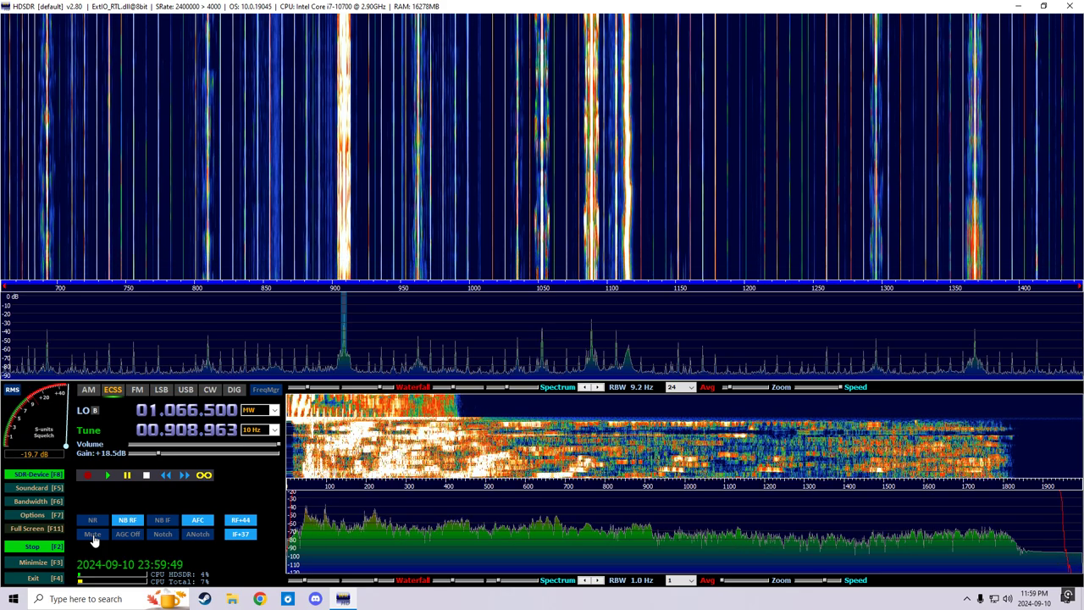
click(93, 535)
click(50, 501)
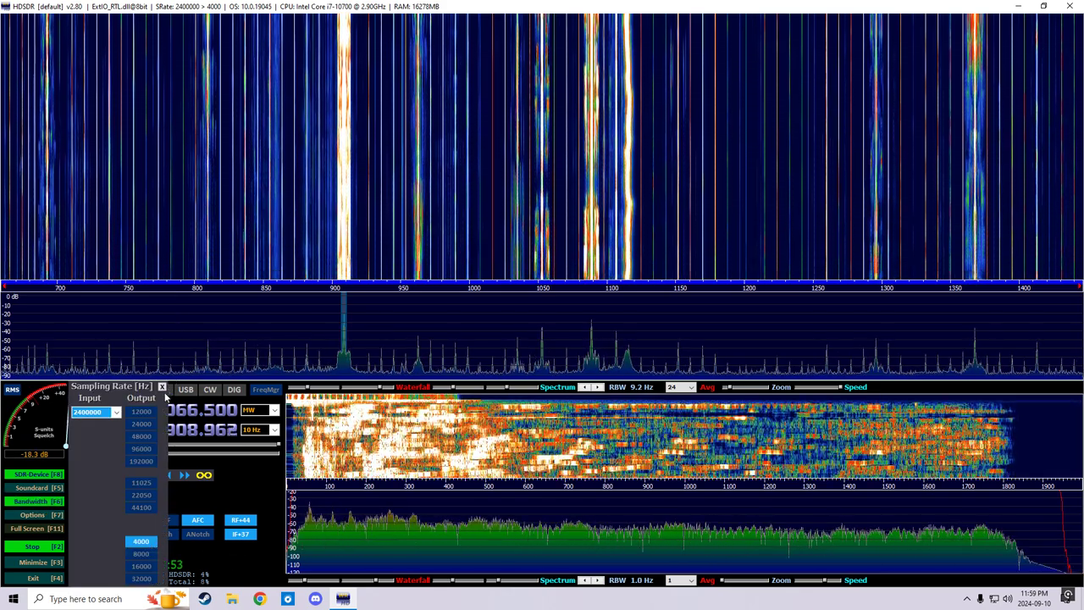
click(140, 542)
click(94, 534)
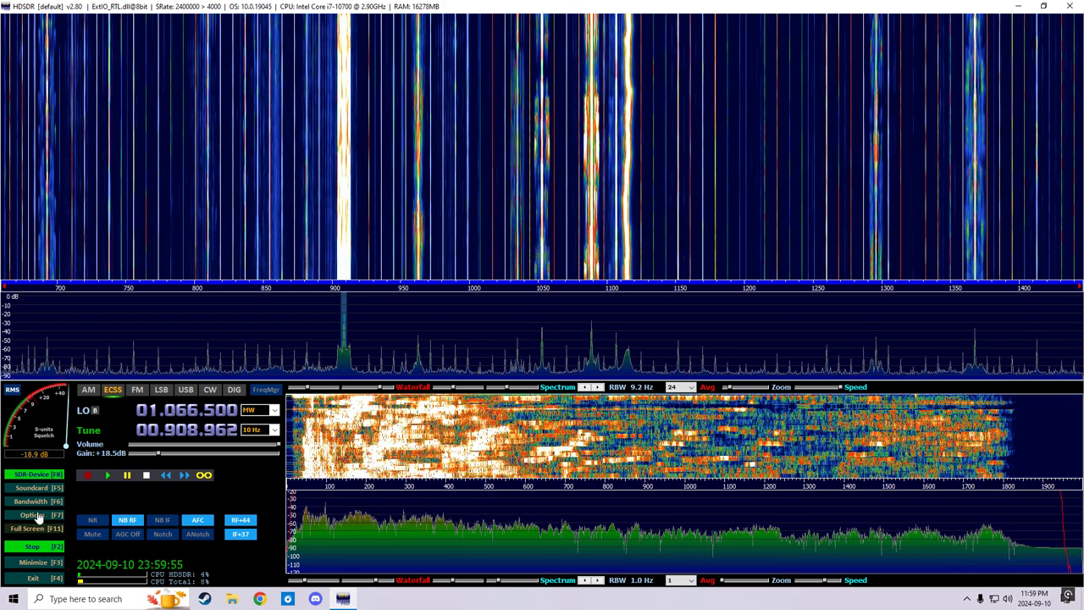
Step: Tune to the station near 1089 kHz and try a 96000 Hz output sampling rate with audio filter cutoffs of about 17.7 and 6.5 kHz
click(593, 242)
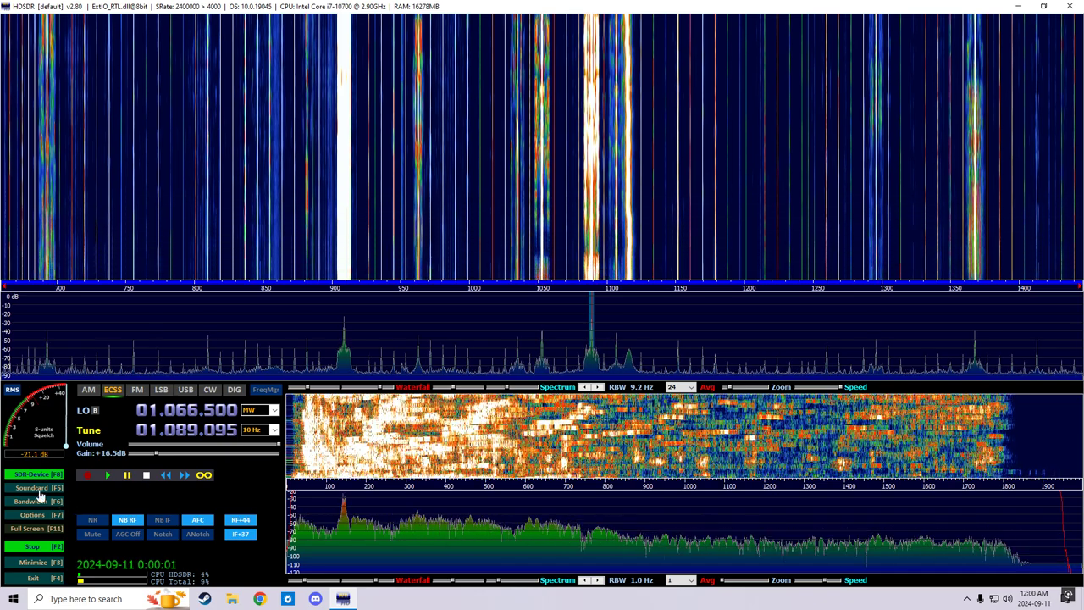
click(39, 500)
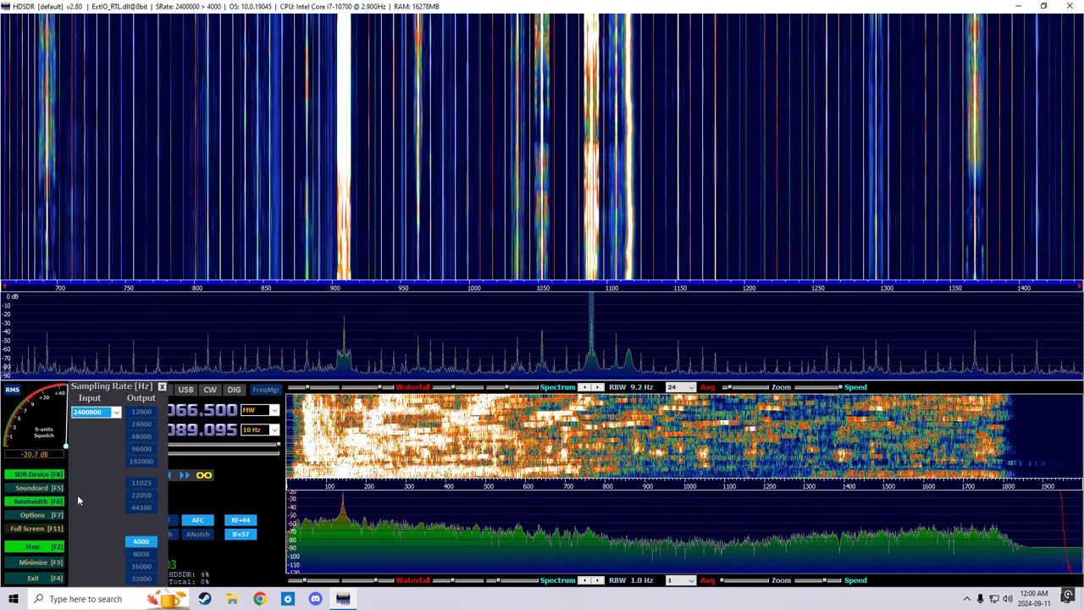
click(141, 448)
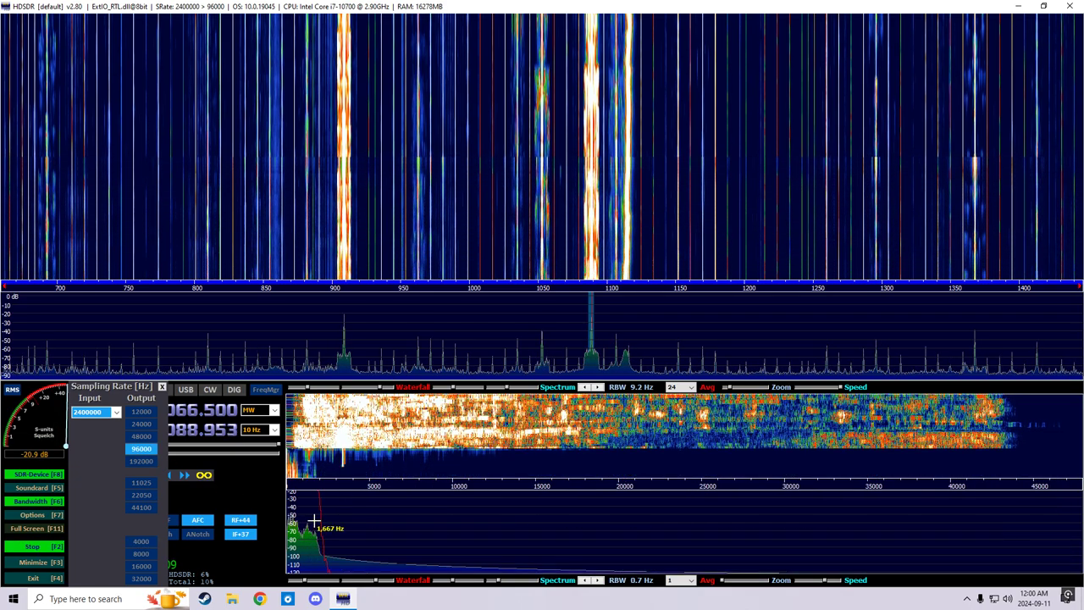
drag(326, 522, 582, 516)
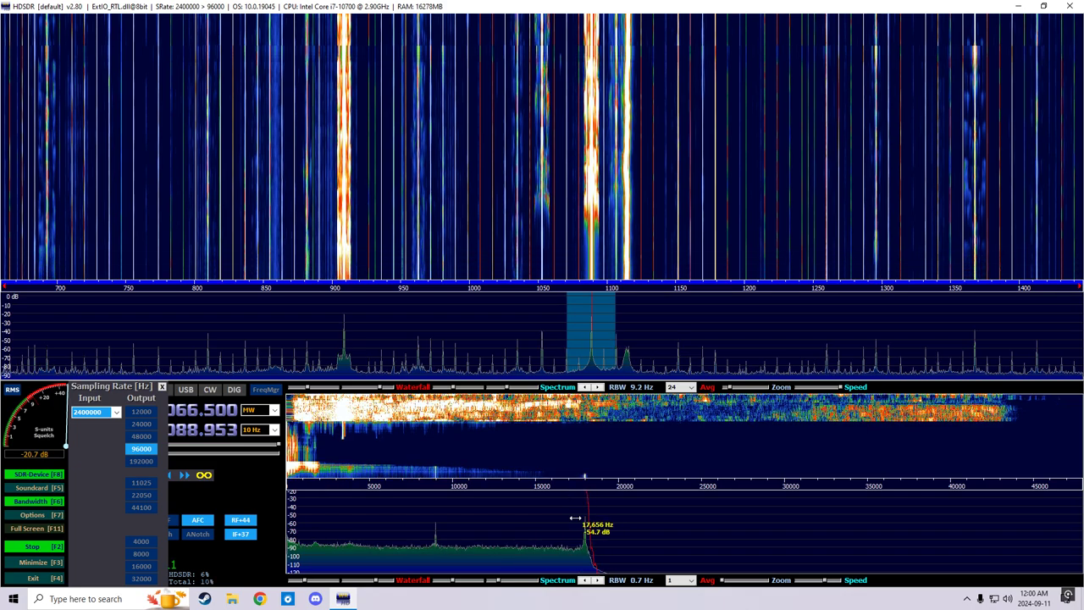
drag(455, 536, 398, 539)
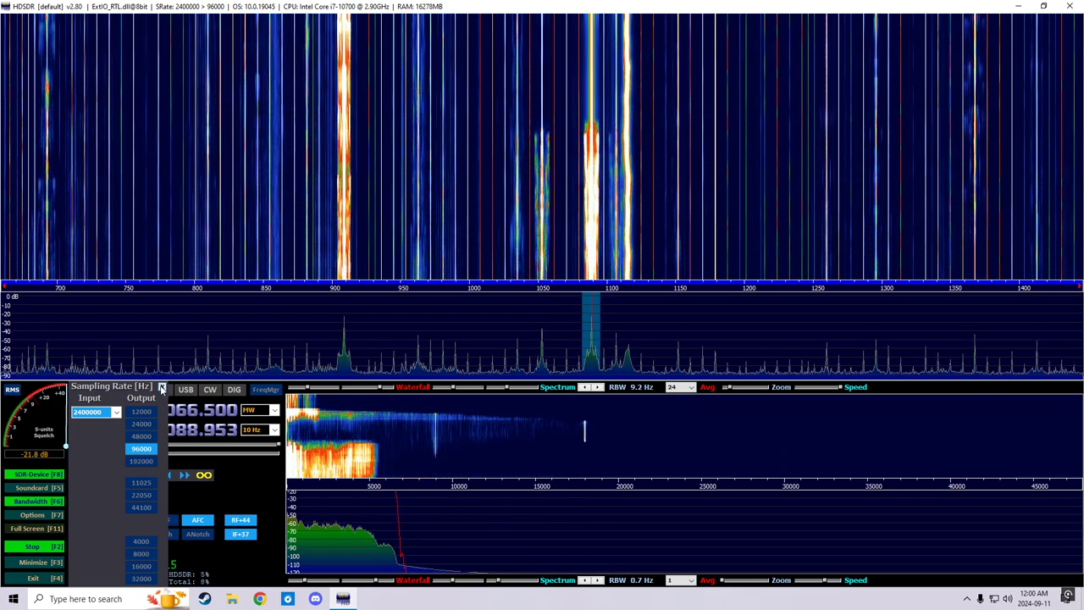
Step: Try the 4000 Hz output rate once more, return to 96000 Hz, and widen the audio filter cutoff to about 7.5 kHz
click(140, 541)
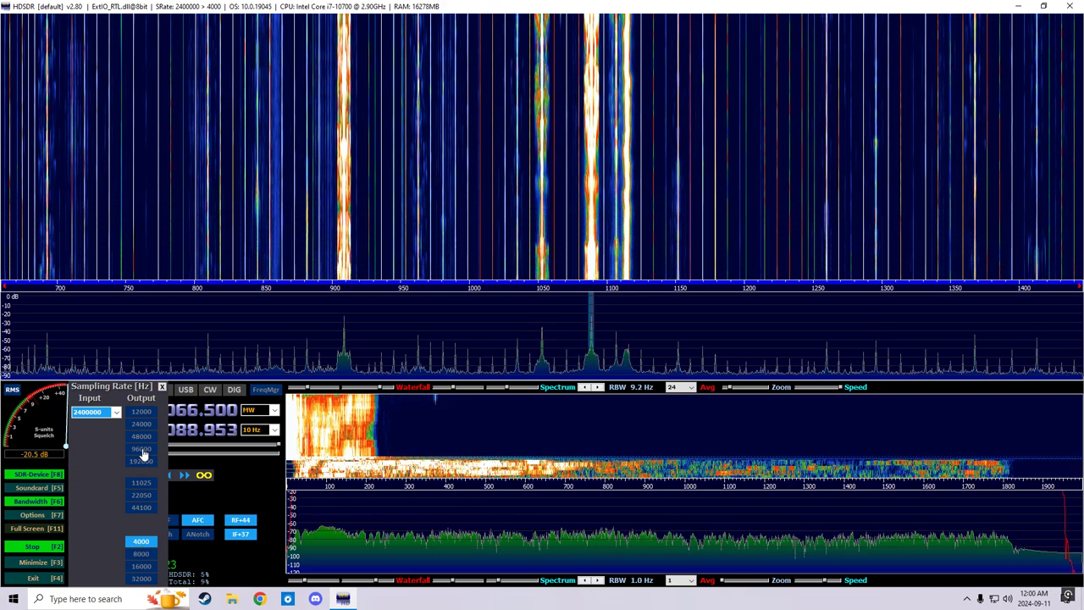
key(9)
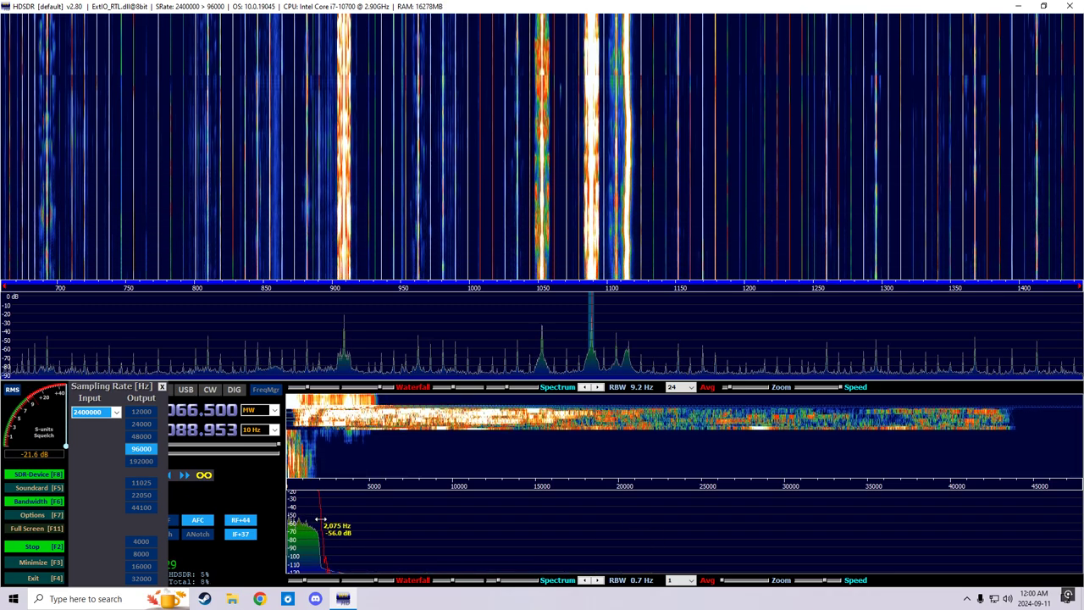
drag(315, 519, 404, 546)
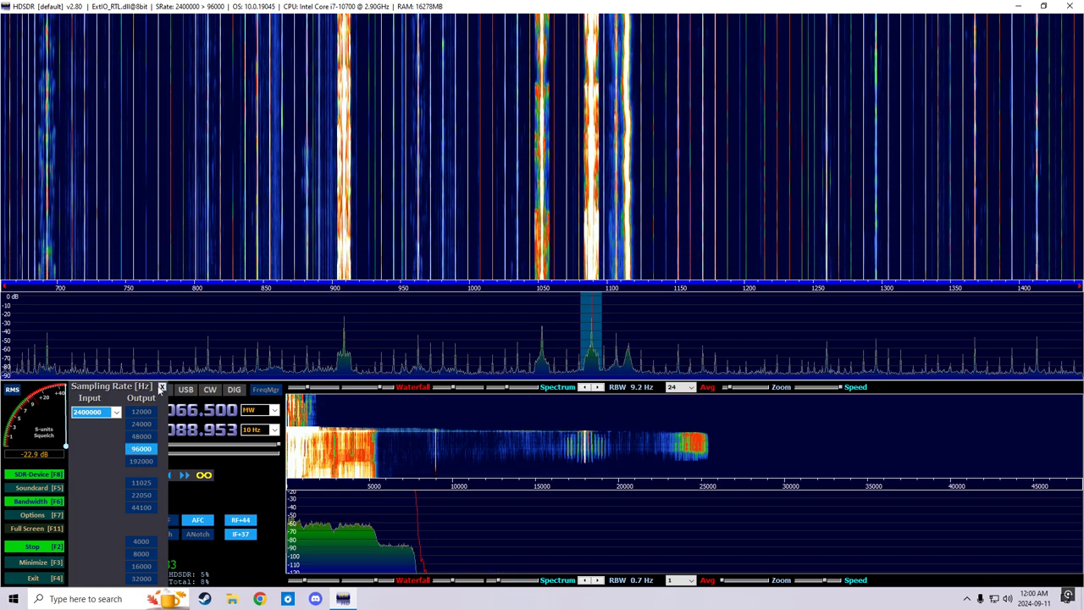
click(127, 449)
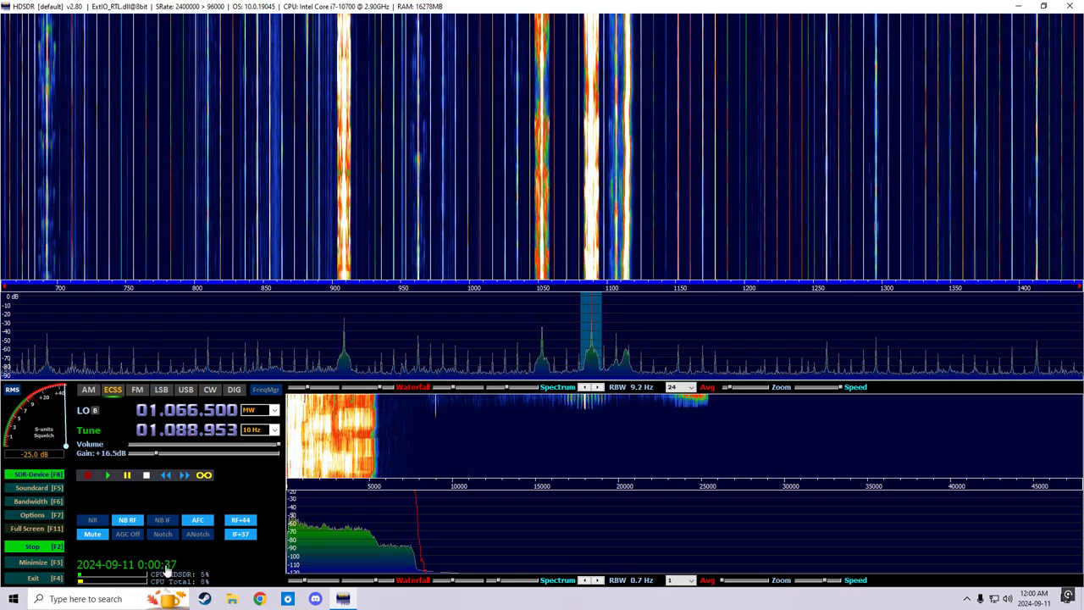
Step: Look over the available options and try noise reduction while adjusting its level
click(32, 517)
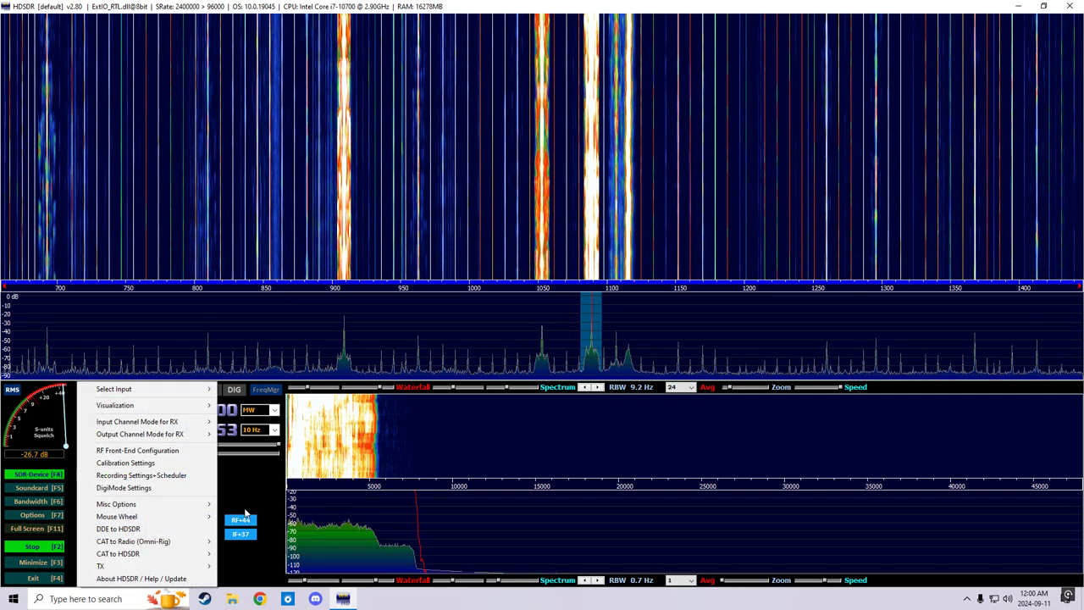
click(267, 481)
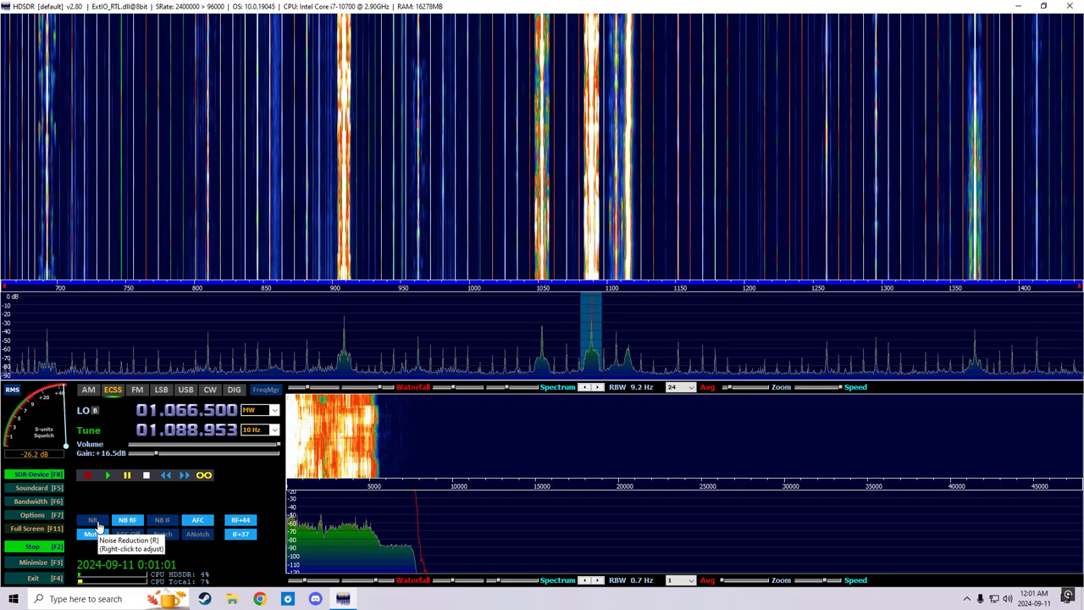
right_click(95, 521)
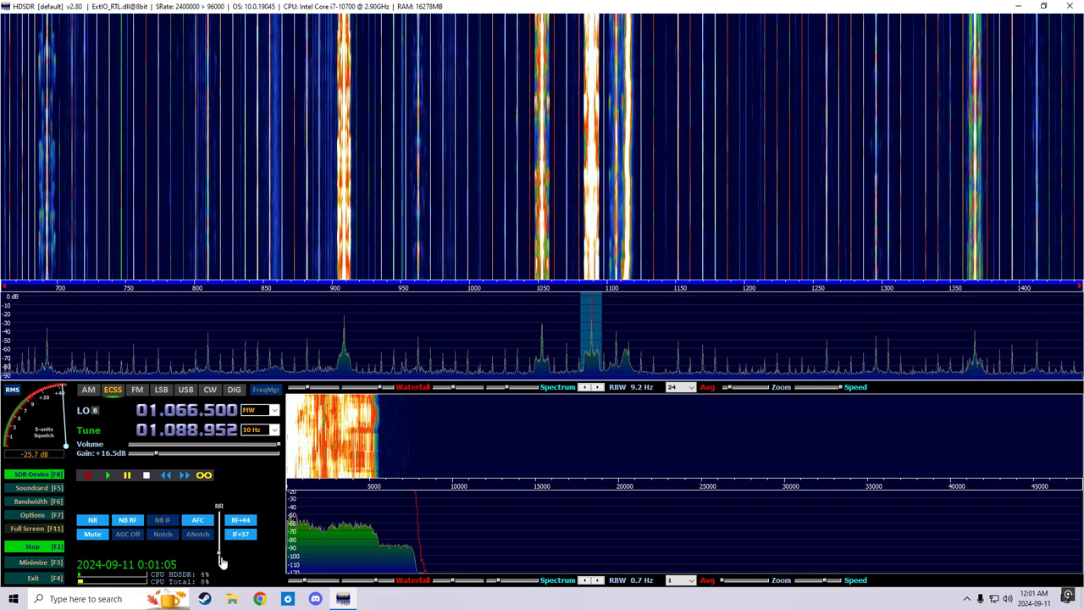
drag(219, 515, 222, 551)
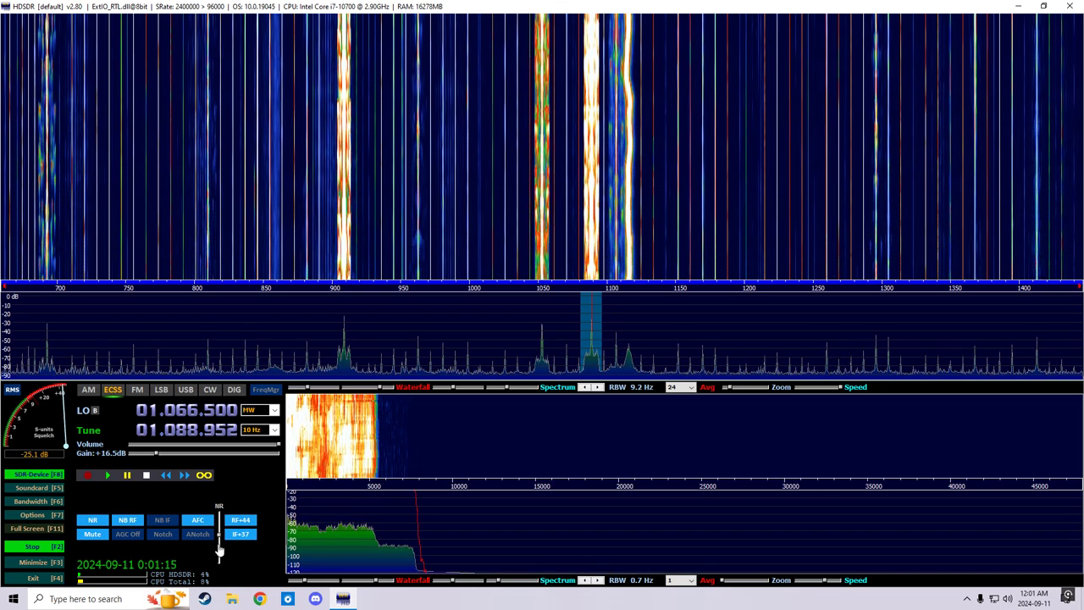
Step: Show the RF noise blanker's level control, tune to the strong station near 909 kHz, and unmute the audio
click(125, 523)
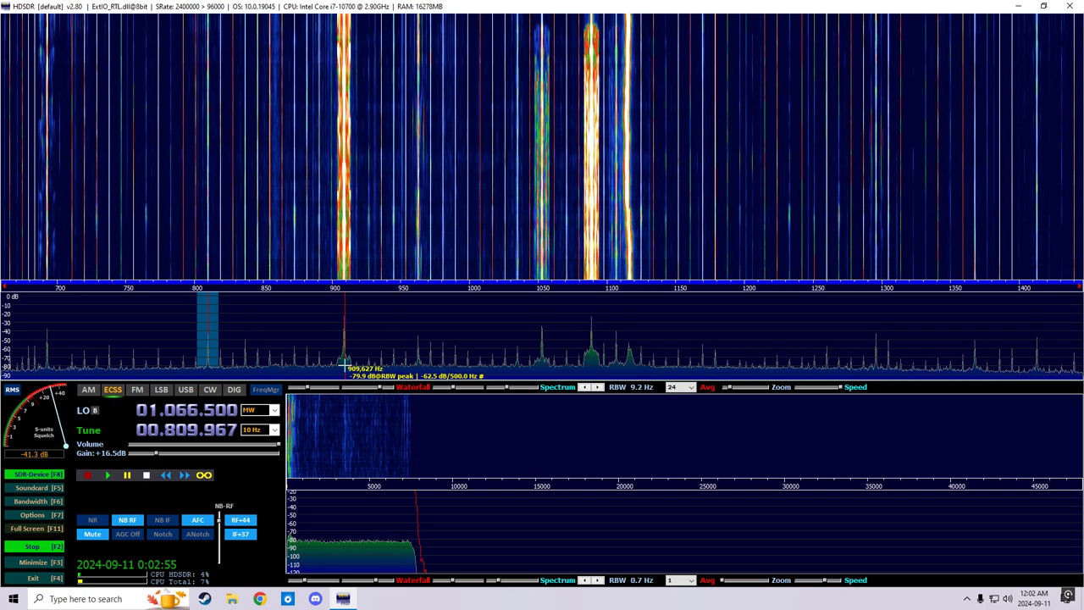
click(343, 366)
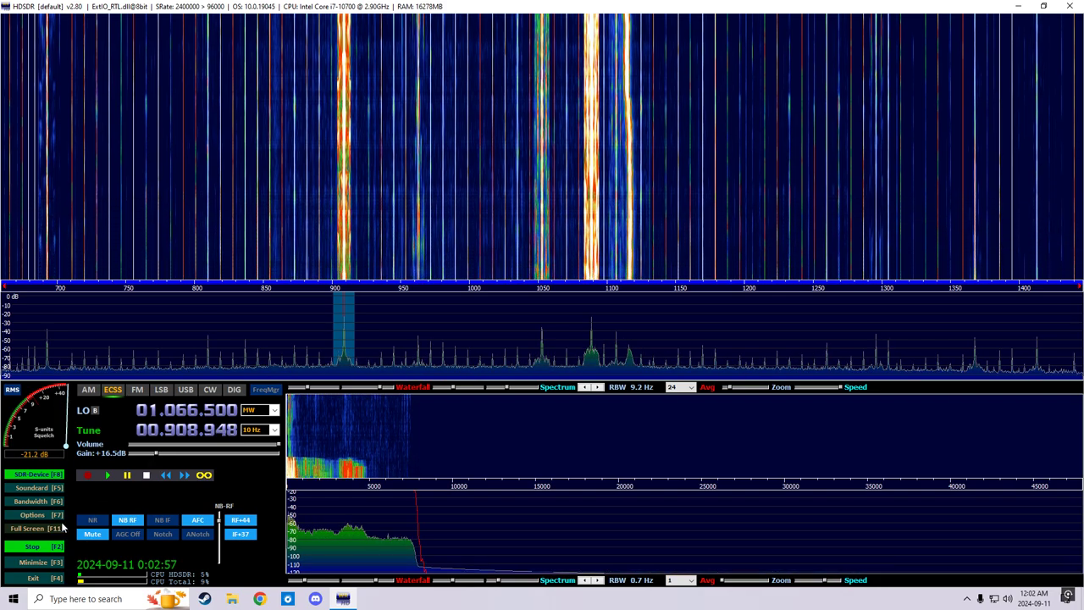
click(90, 534)
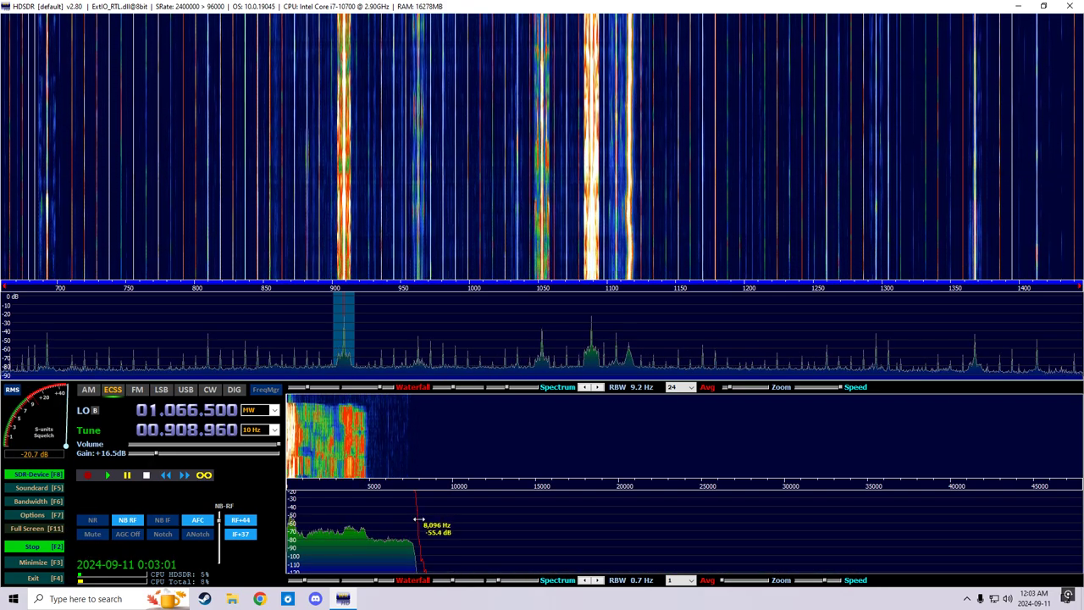
Step: Narrow the audio filter cutoff to about 5 kHz, try different RF noise blanker levels, and switch the blanker off
drag(397, 522, 370, 527)
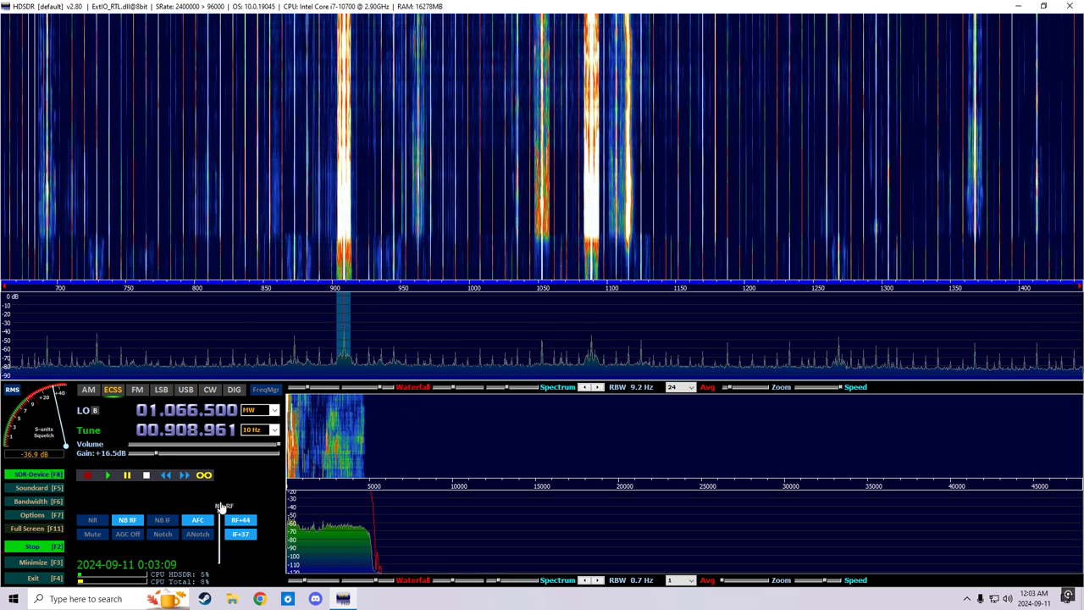
drag(222, 505, 229, 558)
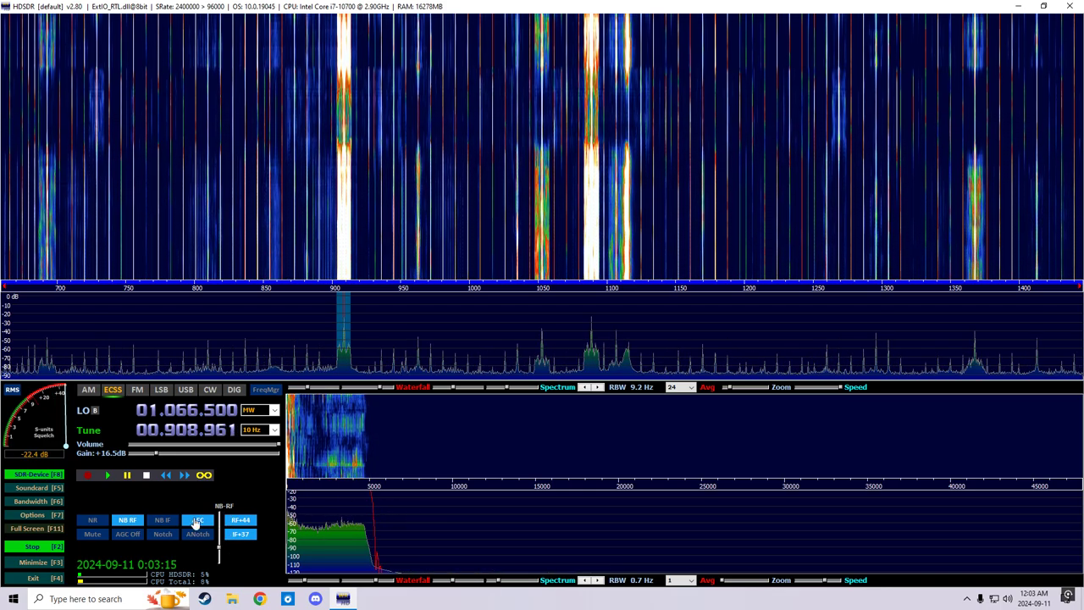
click(127, 522)
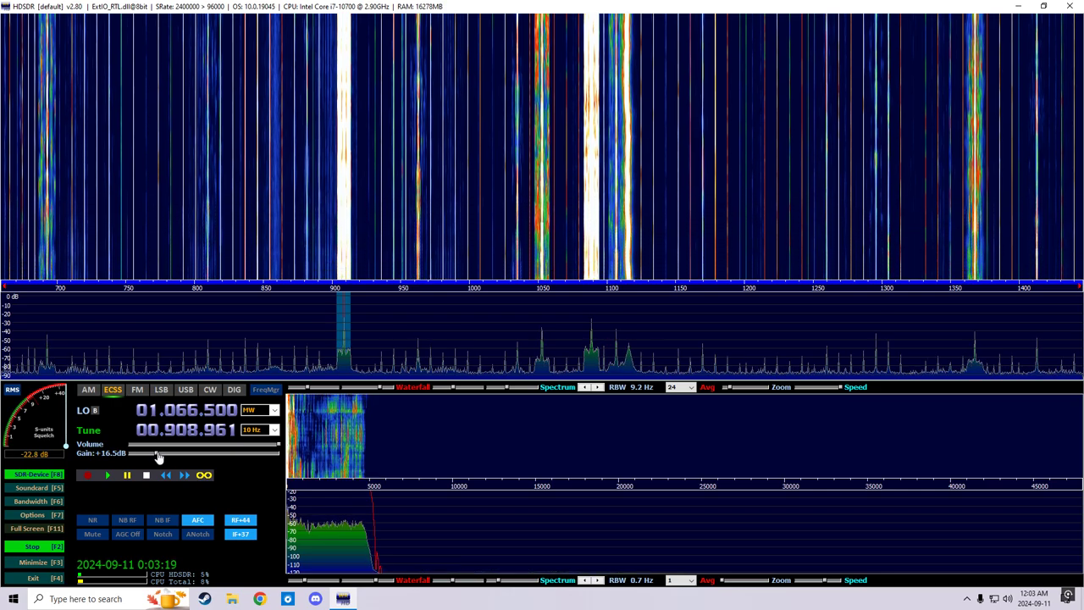
Step: Set the gain to +17.0 dB, lower the volume to roughly two thirds, and mute the audio
mouse_move(157, 455)
mouse_down()
mouse_move(173, 457)
mouse_move(135, 457)
mouse_move(169, 457)
mouse_move(155, 458)
mouse_up()
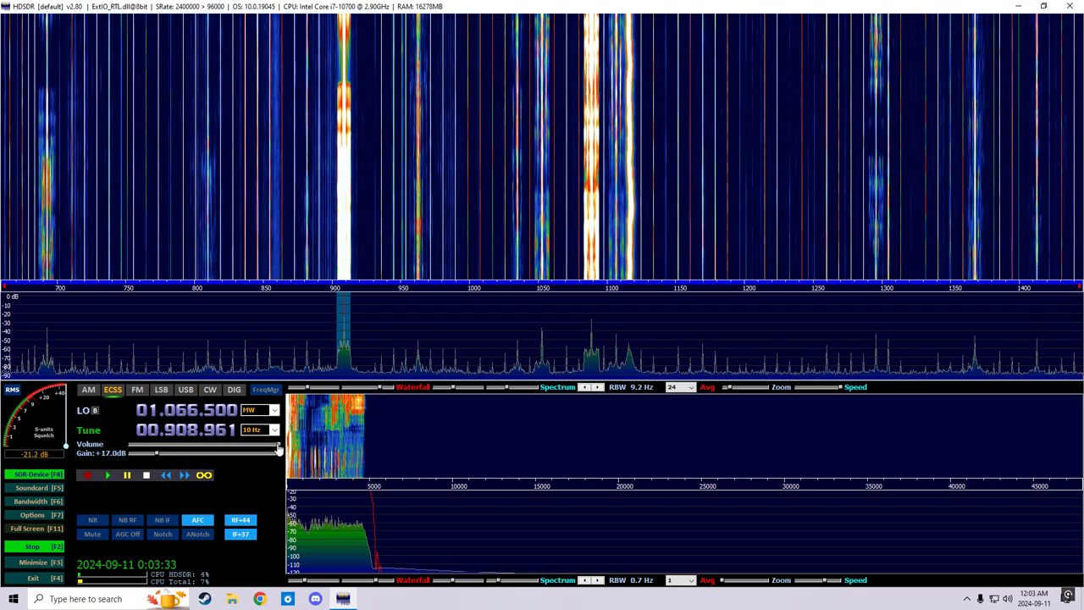
drag(259, 446, 225, 445)
click(93, 534)
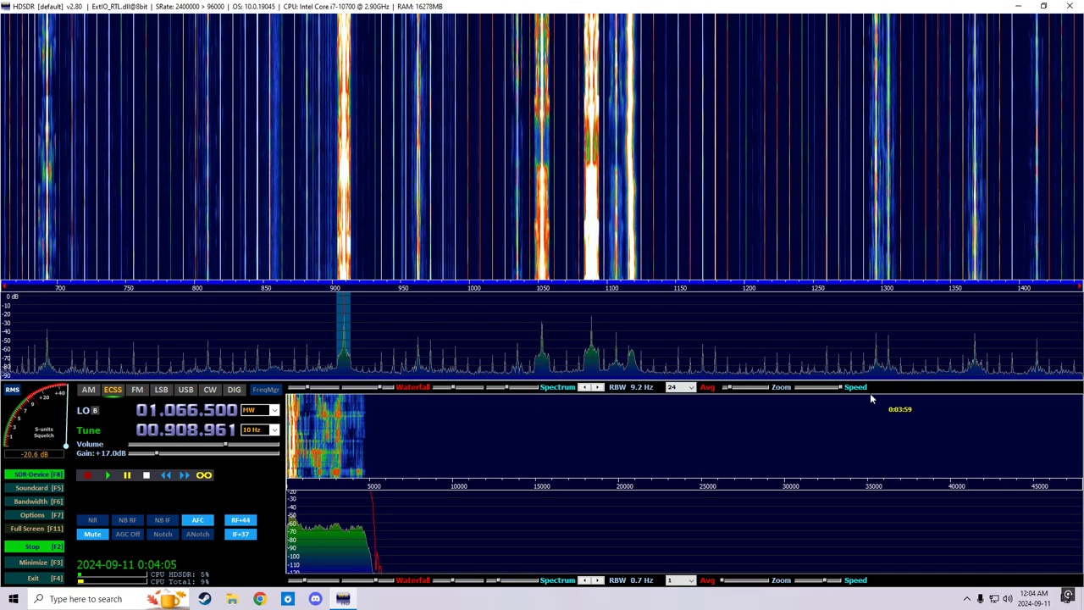
Step: Zoom the RF spectrum in on the 909 kHz station and fit the audio filter cutoff to its signal edges at about 4.8 kHz
drag(729, 392, 751, 392)
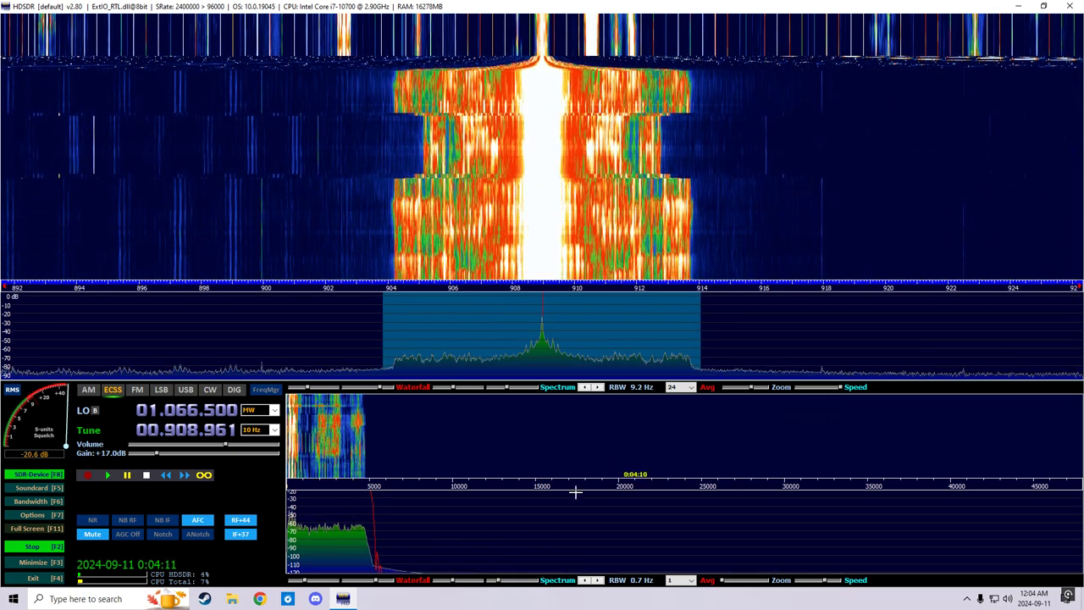
drag(383, 542, 371, 473)
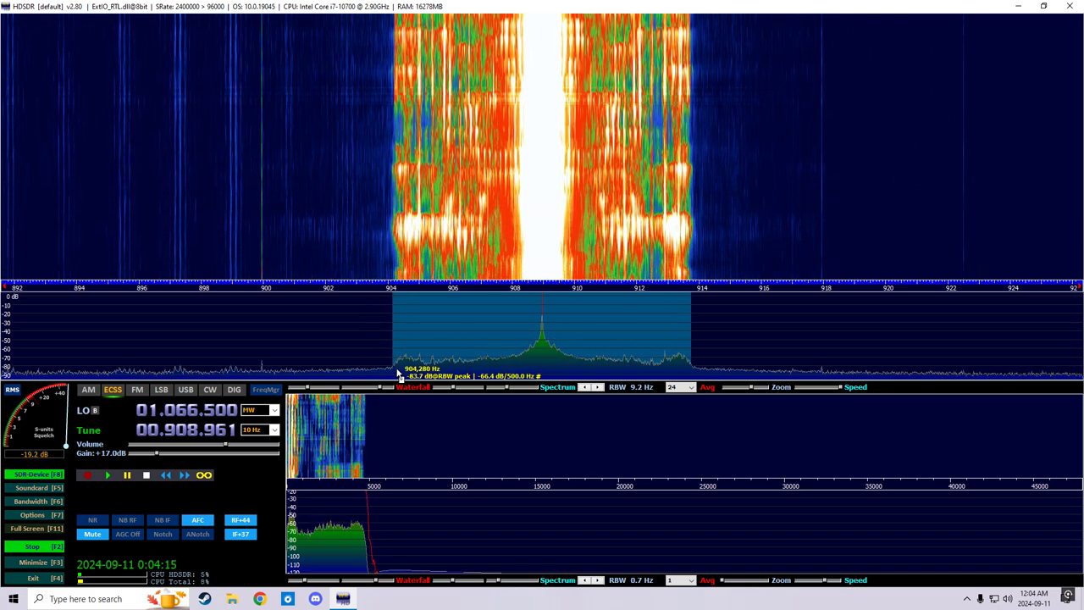
drag(368, 527, 398, 525)
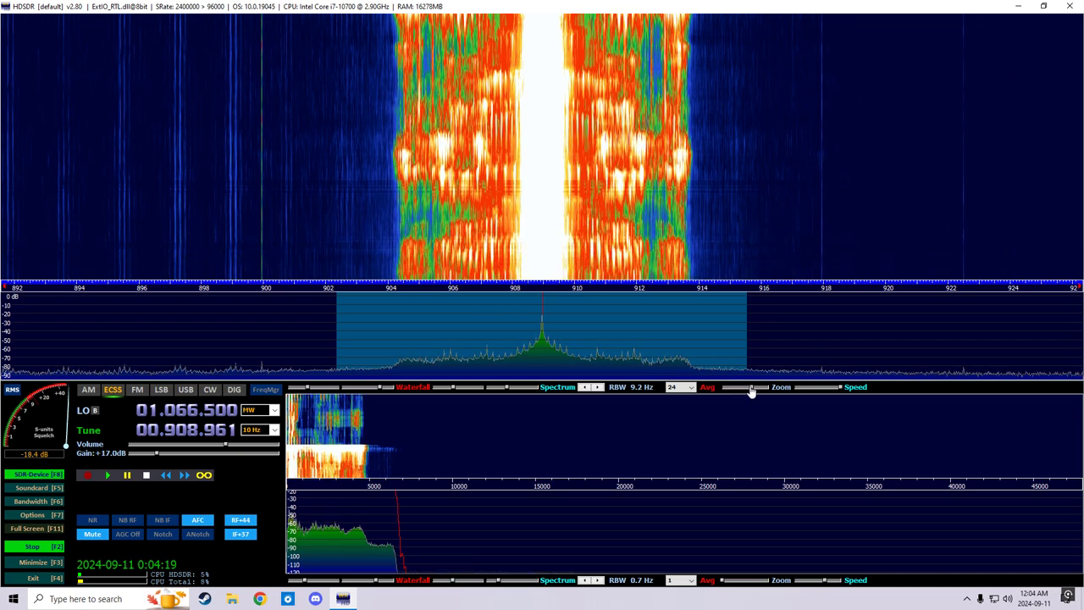
drag(750, 387, 700, 387)
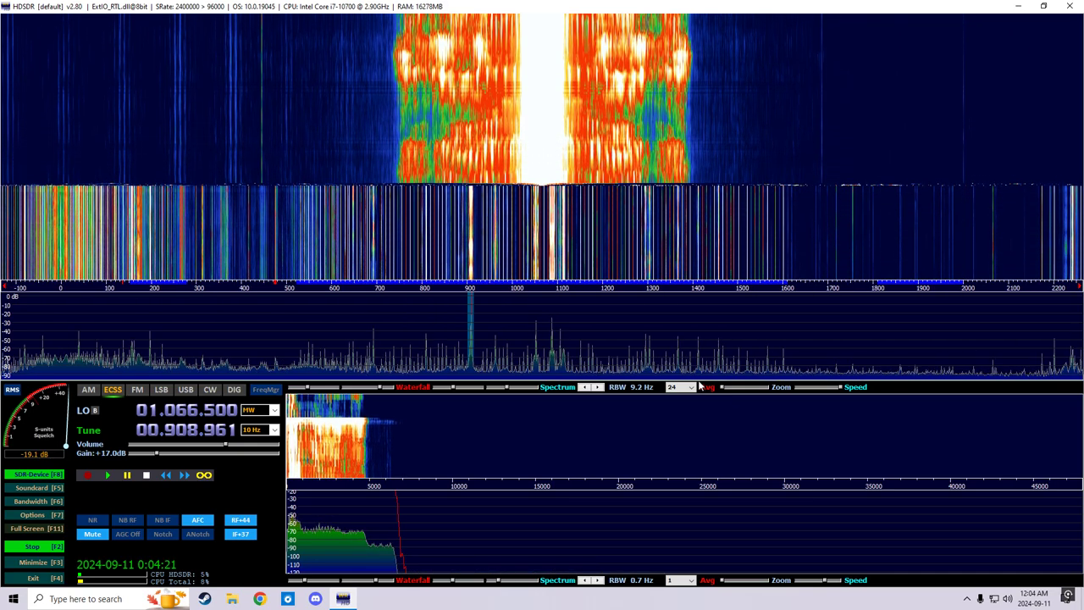
drag(724, 393, 750, 394)
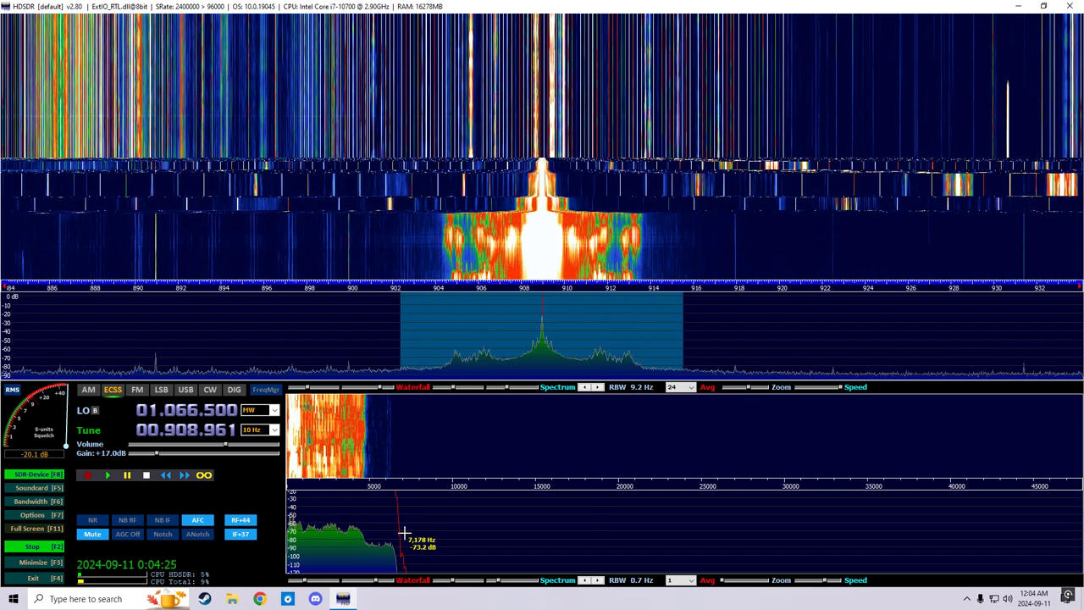
drag(398, 533, 368, 533)
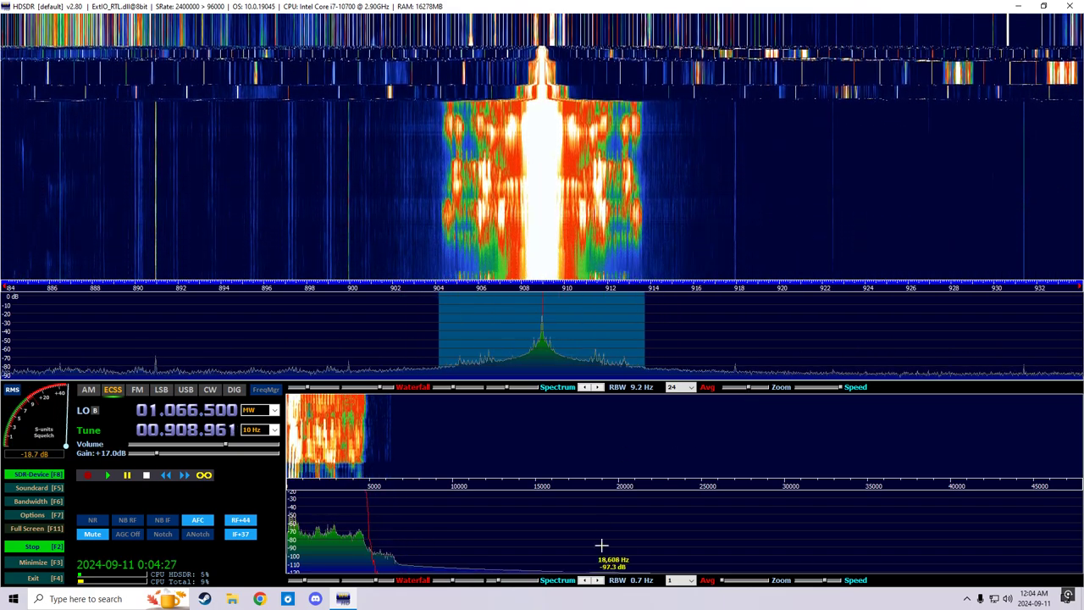